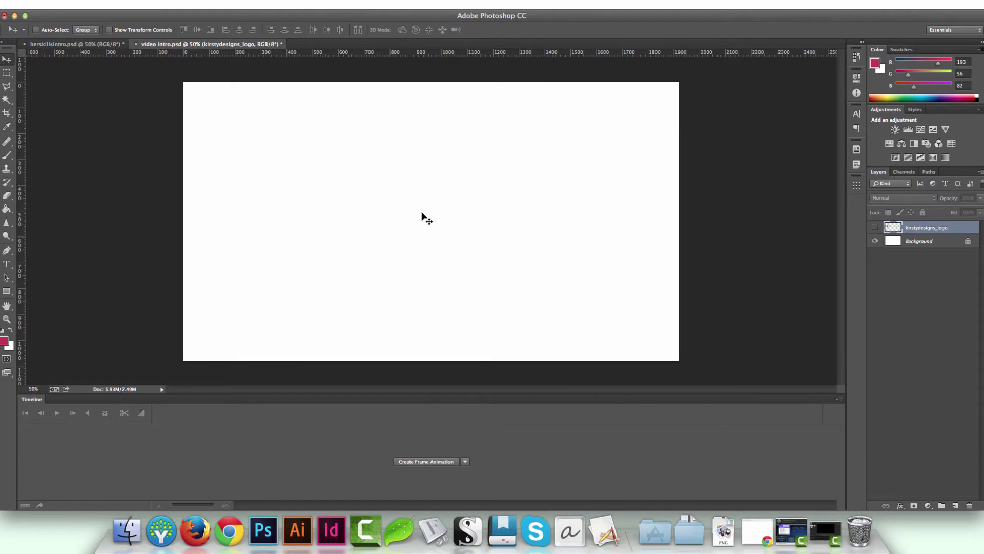
# Step: Check the document's canvas width and height in the Canvas Size settings
pyautogui.click(116, 9)
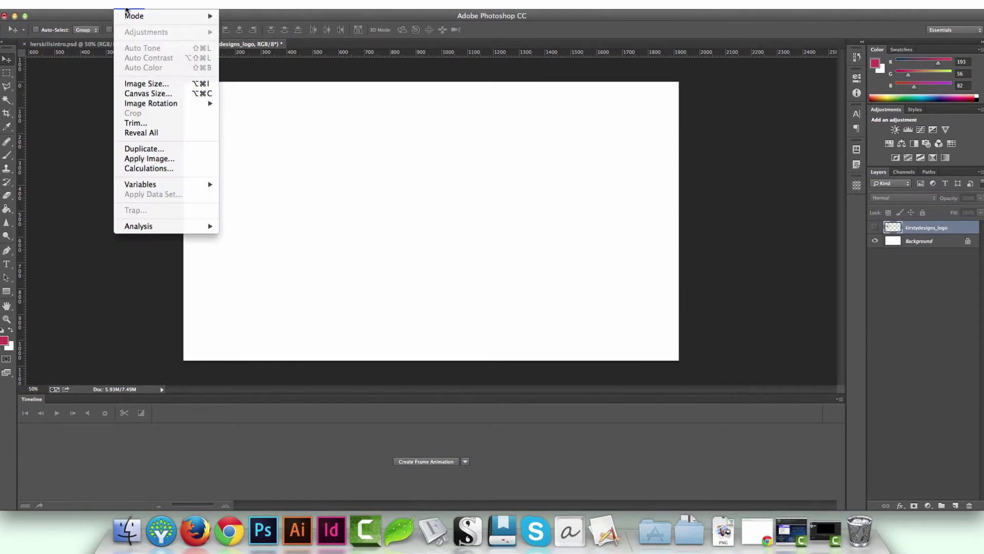
pyautogui.click(149, 93)
pyautogui.click(485, 225)
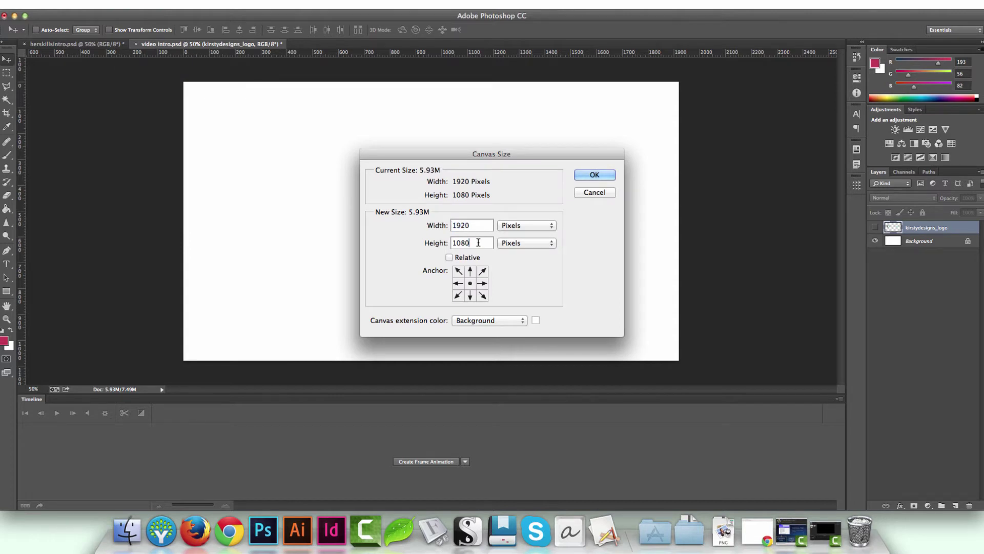
pyautogui.click(593, 175)
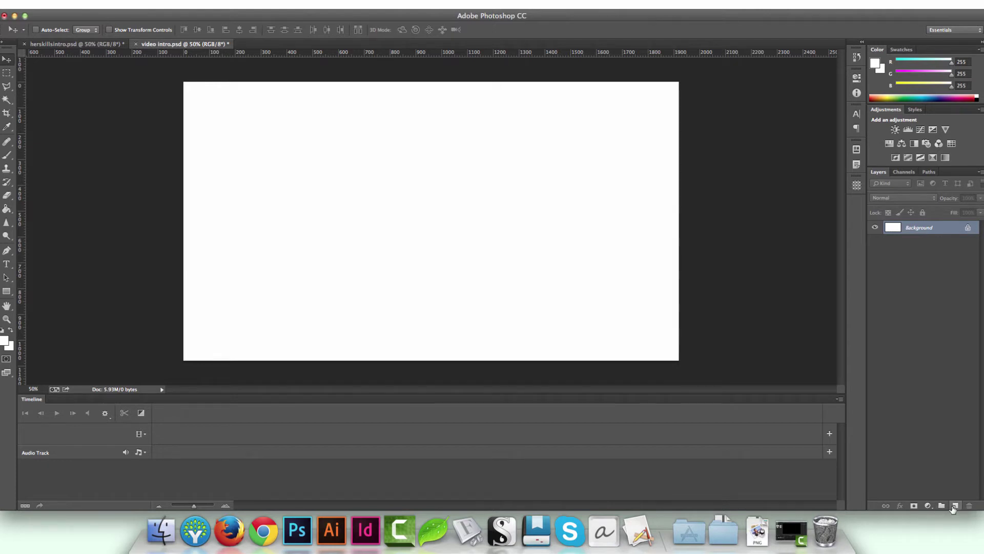
# Step: Draw a teal rectangle about 2144 by 249 px as a band across the bottom of the canvas
pyautogui.click(6, 292)
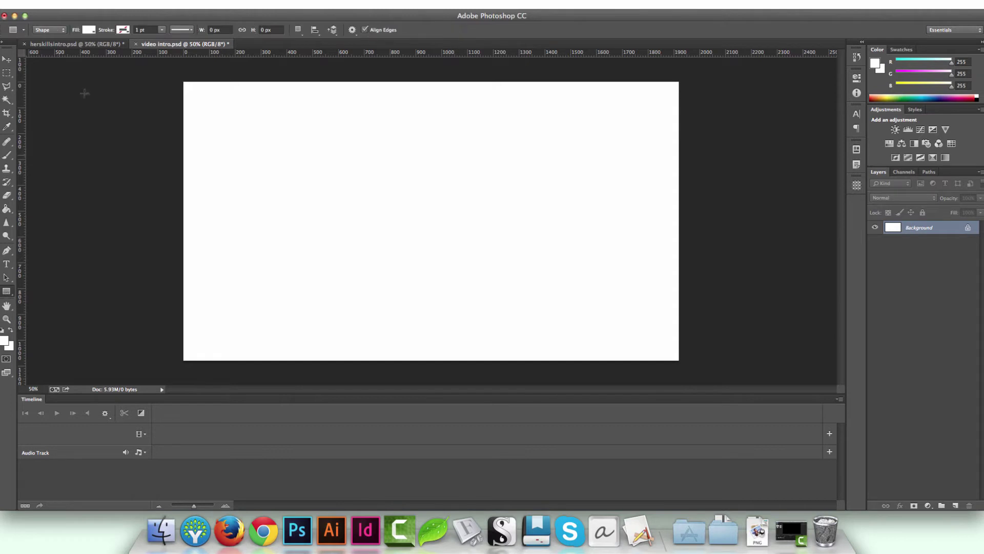
pyautogui.click(87, 30)
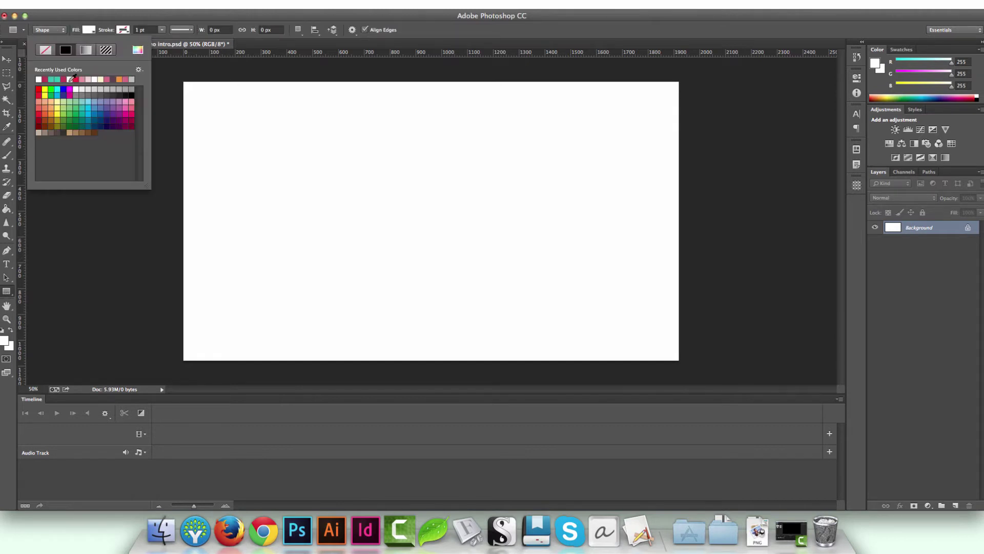
pyautogui.click(53, 79)
pyautogui.moveTo(156, 300)
pyautogui.mouseDown()
pyautogui.moveTo(586, 340)
pyautogui.moveTo(710, 364)
pyautogui.mouseUp()
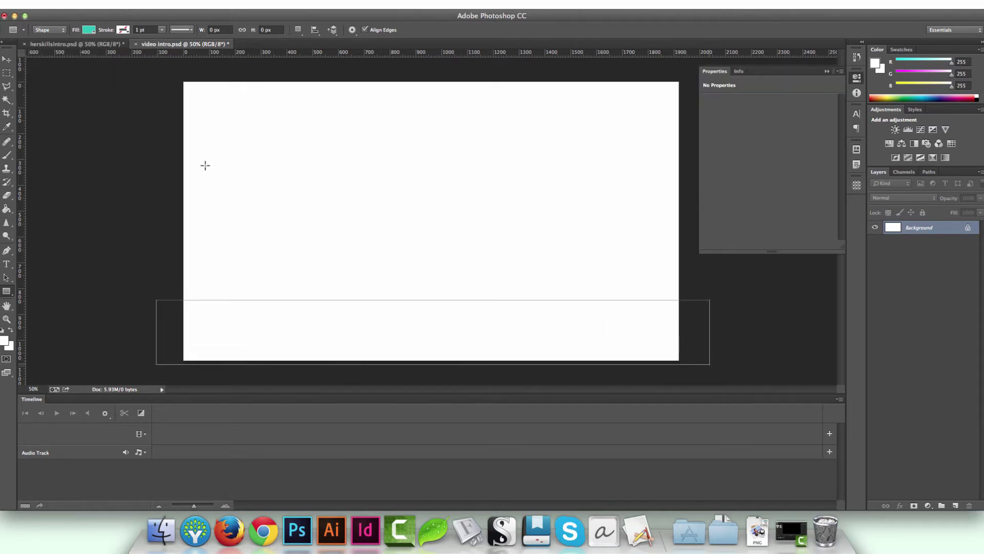
pyautogui.press('v')
pyautogui.moveTo(626, 336); pyautogui.dragTo(609, 333)
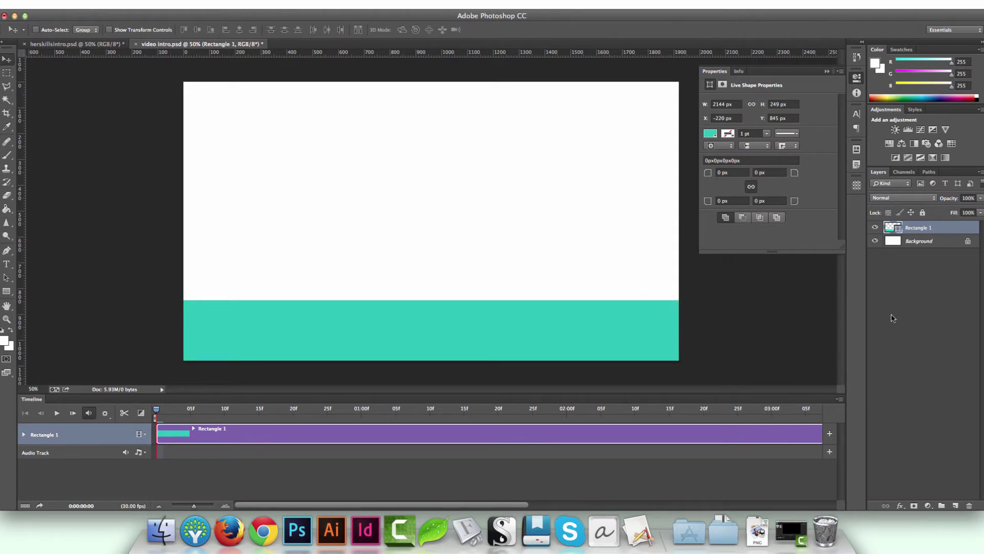
# Step: Add a new layer with a text box over the teal band reading KIRSTYDESIGNS.CO.UK
pyautogui.click(957, 506)
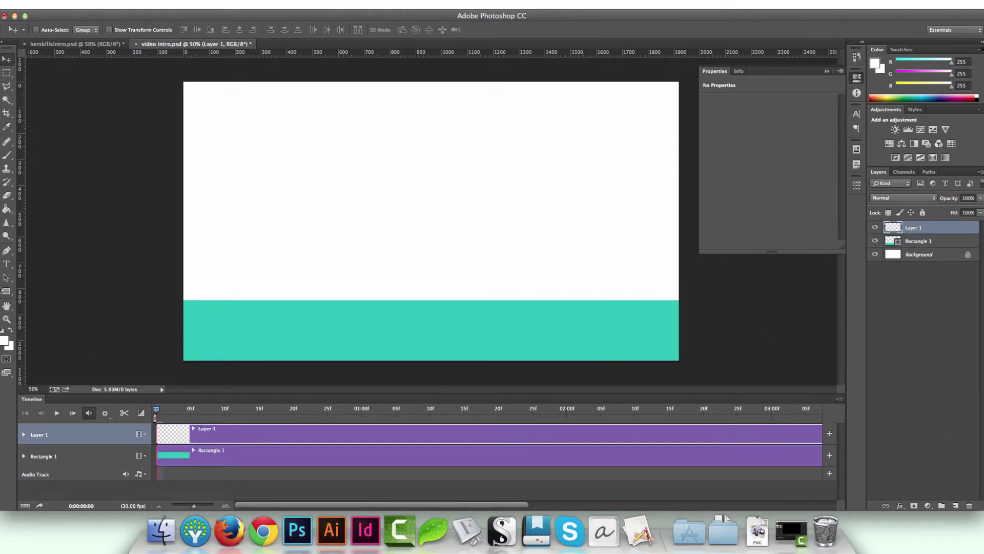
pyautogui.click(7, 264)
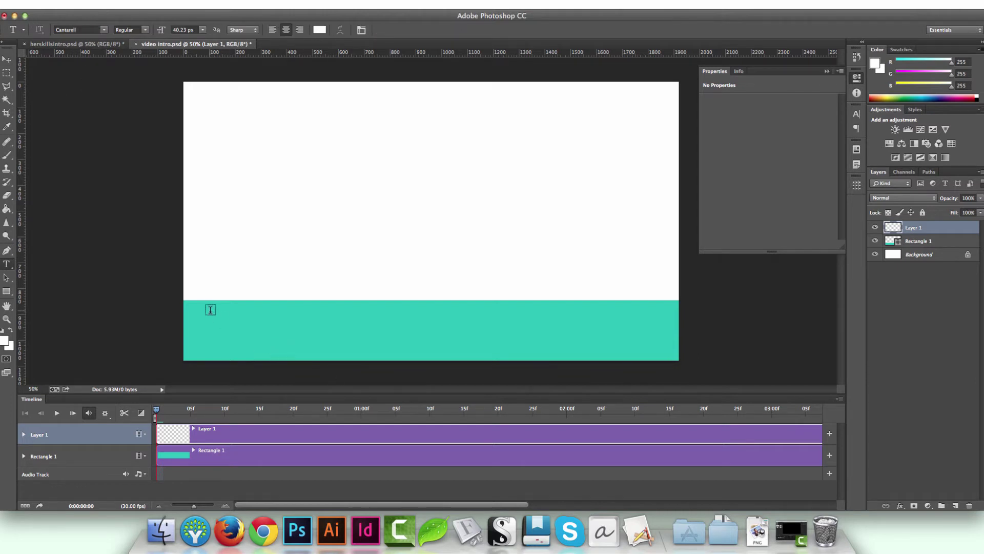
pyautogui.moveTo(201, 310); pyautogui.dragTo(663, 350)
pyautogui.write('KIR')
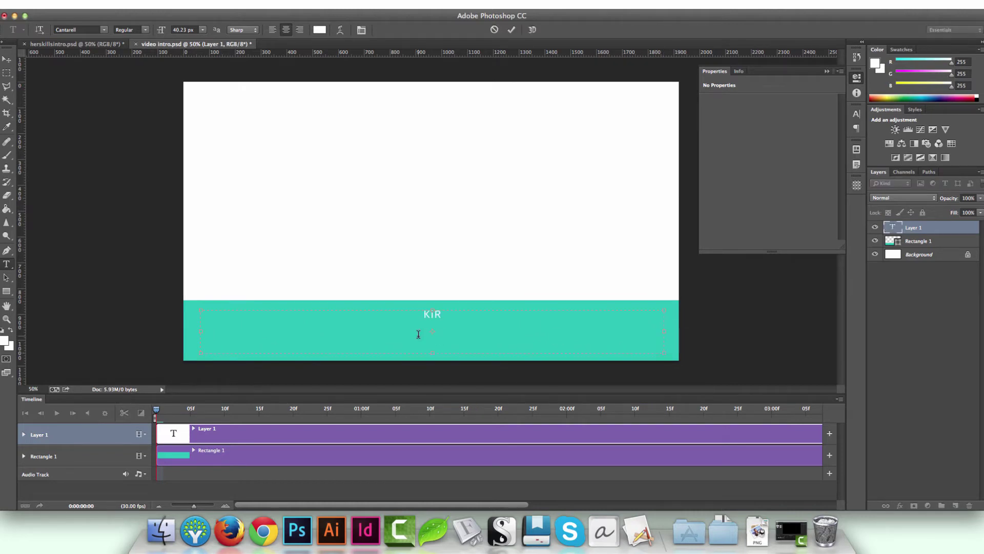
pyautogui.write('STYDESIGNS.CO.UK')
# Step: Enlarge the whole web address text to a font size of about 85 px
pyautogui.press('super+a')
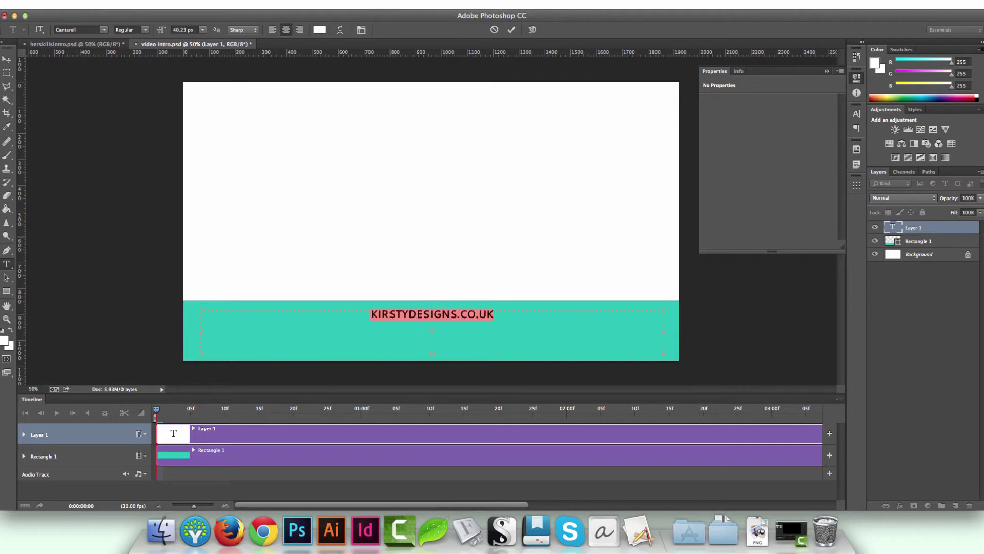
pyautogui.click(184, 30)
pyautogui.press('Up')
pyautogui.press('Up')
pyautogui.press('Up')
pyautogui.press('Up')
pyautogui.press('Up')
pyautogui.press('Up')
pyautogui.press('Up')
pyautogui.press('Up')
pyautogui.press('Up')
pyautogui.press('Up')
pyautogui.press('Up')
pyautogui.press('Up')
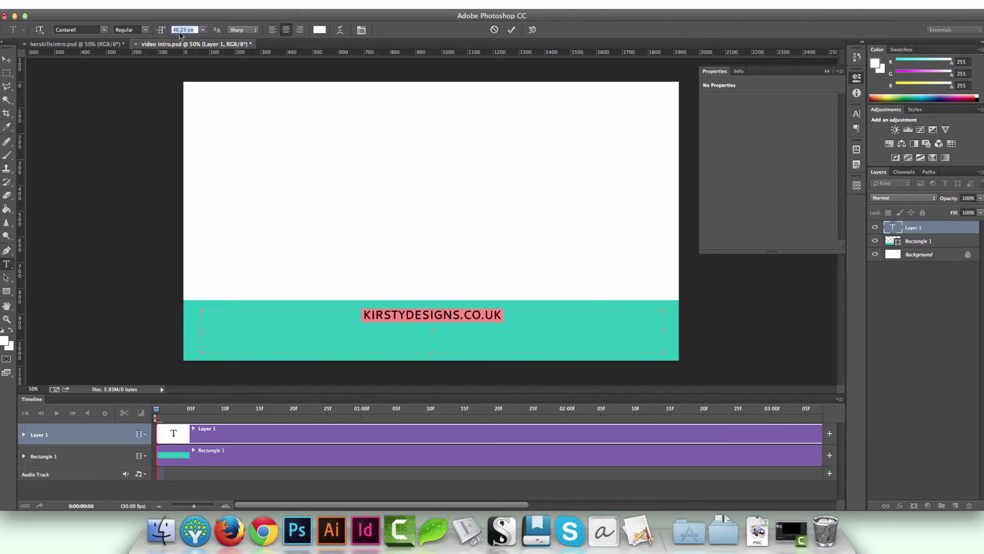
pyautogui.press('Up')
pyautogui.press('Up')
pyautogui.press('Up')
pyautogui.press('Up')
pyautogui.press('Up')
pyautogui.press('Up')
pyautogui.press('Up')
pyautogui.press('Up')
pyautogui.press('Up')
pyautogui.press('Up')
pyautogui.press('Up')
pyautogui.press('Up')
pyautogui.press('Up')
pyautogui.press('Up')
pyautogui.press('Up')
pyautogui.press('Up')
pyautogui.press('Up')
pyautogui.press('Up')
pyautogui.press('Up')
pyautogui.press('Up')
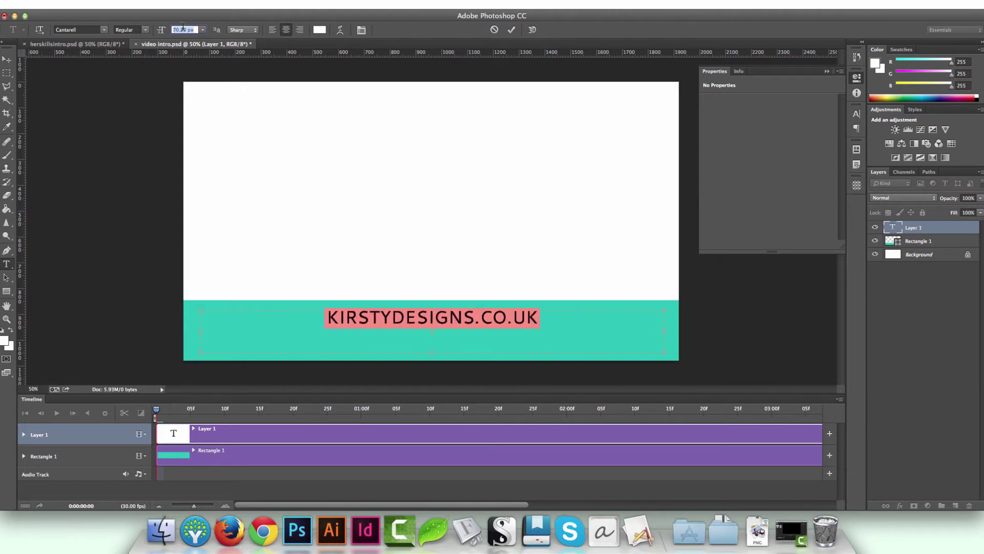
pyautogui.press('Up')
pyautogui.press('Up')
pyautogui.press('Up')
pyautogui.press('Up')
pyautogui.press('Up')
pyautogui.press('Up')
pyautogui.press('Up')
pyautogui.press('Up')
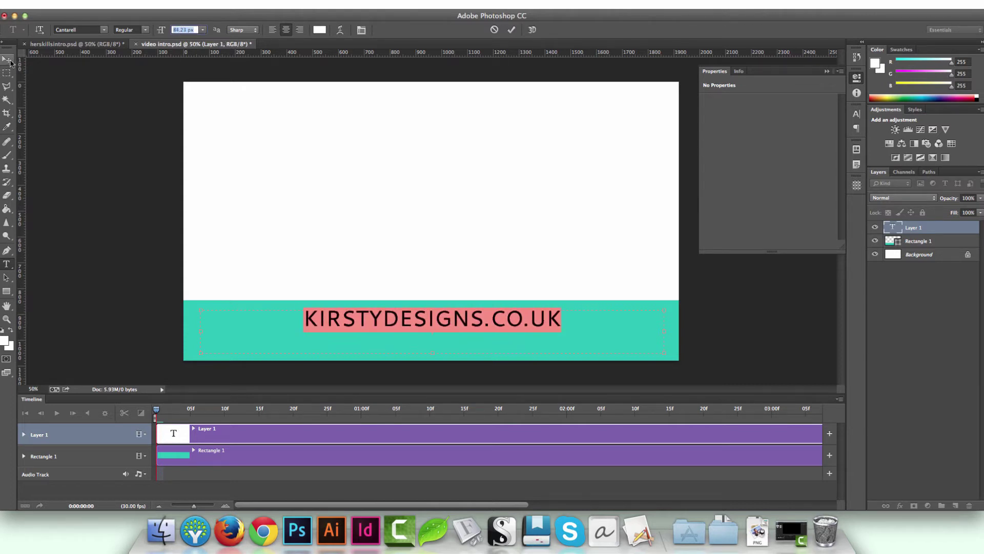
# Step: Center the web address text in the teal band and scale its text box to about 90%
pyautogui.click(11, 62)
pyautogui.moveTo(514, 325); pyautogui.dragTo(518, 334)
pyautogui.hotkey('ctrl', 't')
pyautogui.moveTo(665, 361); pyautogui.dragTo(626, 351)
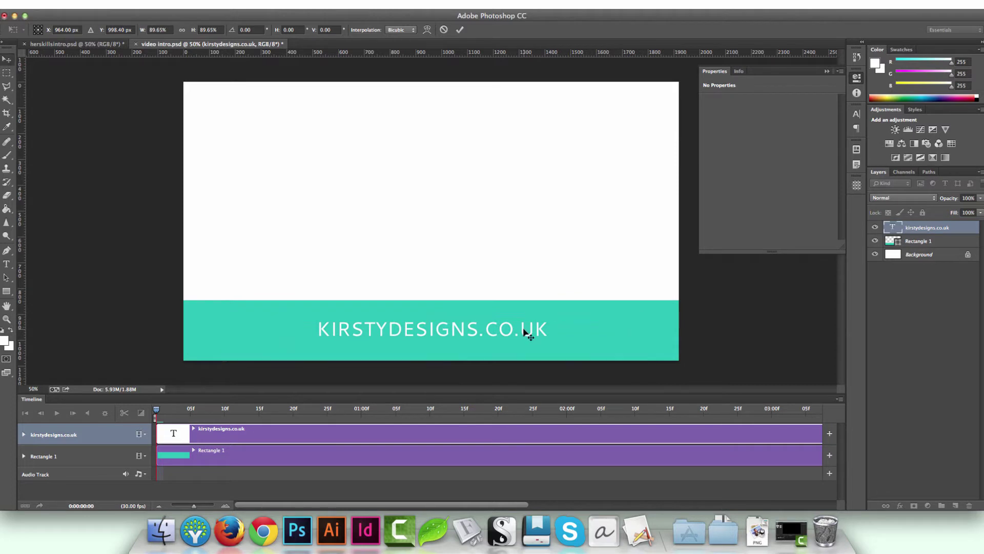
pyautogui.press('Return')
# Step: Trim the text and rectangle clips in the timeline to end at about 2 seconds 17 frames
pyautogui.click(232, 409)
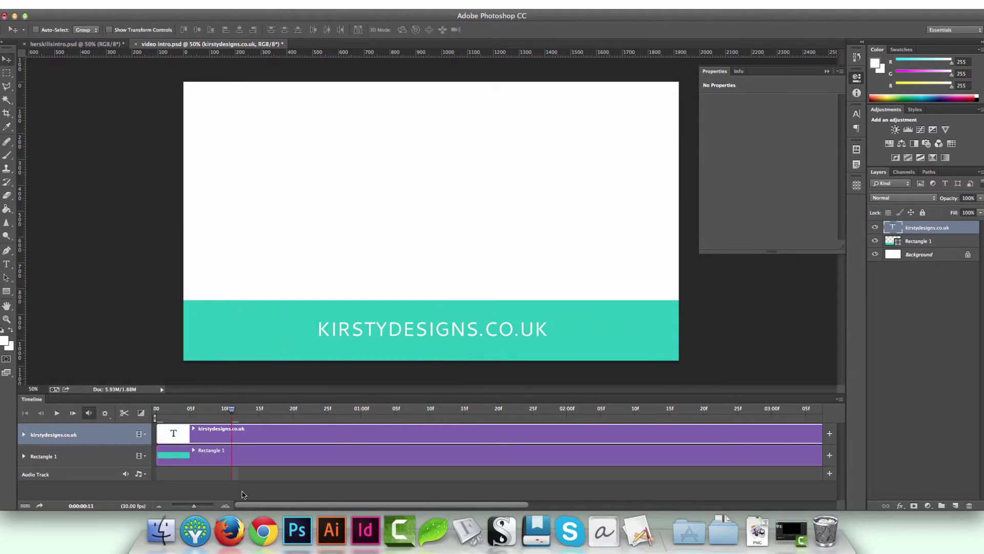
pyautogui.moveTo(190, 505); pyautogui.dragTo(185, 509)
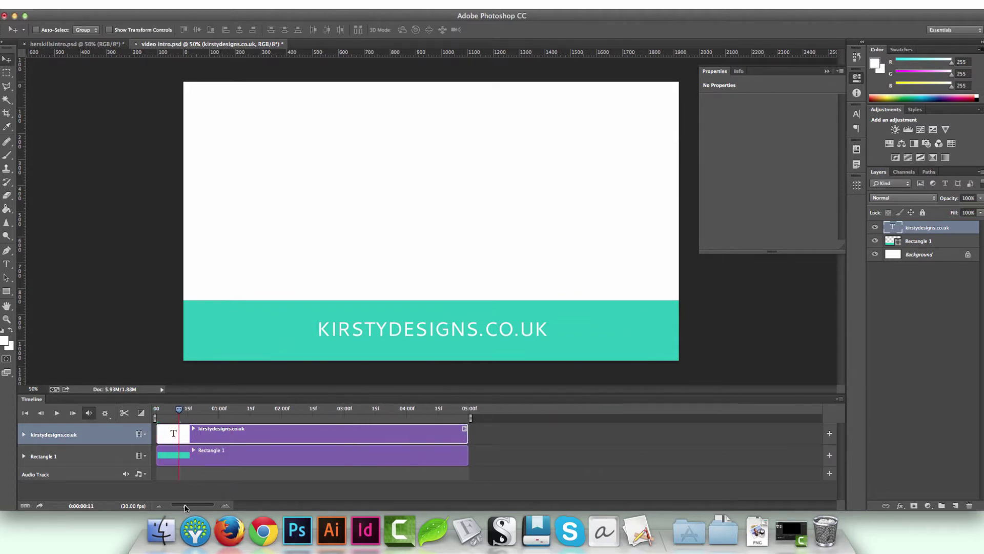
pyautogui.moveTo(455, 435); pyautogui.dragTo(316, 436)
pyautogui.moveTo(468, 457); pyautogui.dragTo(318, 460)
pyautogui.moveTo(186, 505); pyautogui.dragTo(195, 508)
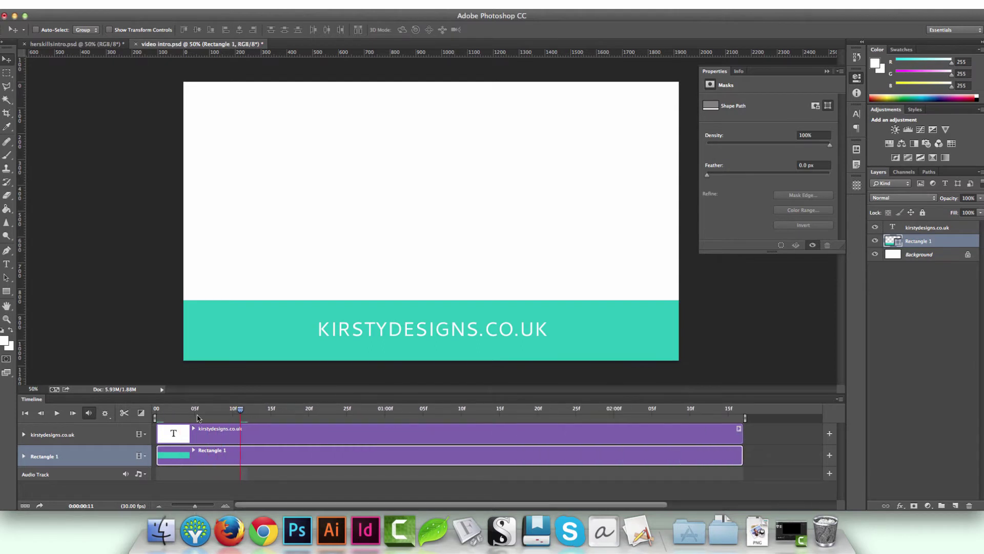
# Step: At the start of the timeline, move the text and rectangle layers together off the canvas's left edge
pyautogui.moveTo(237, 413); pyautogui.dragTo(152, 412)
pyautogui.click(926, 230)
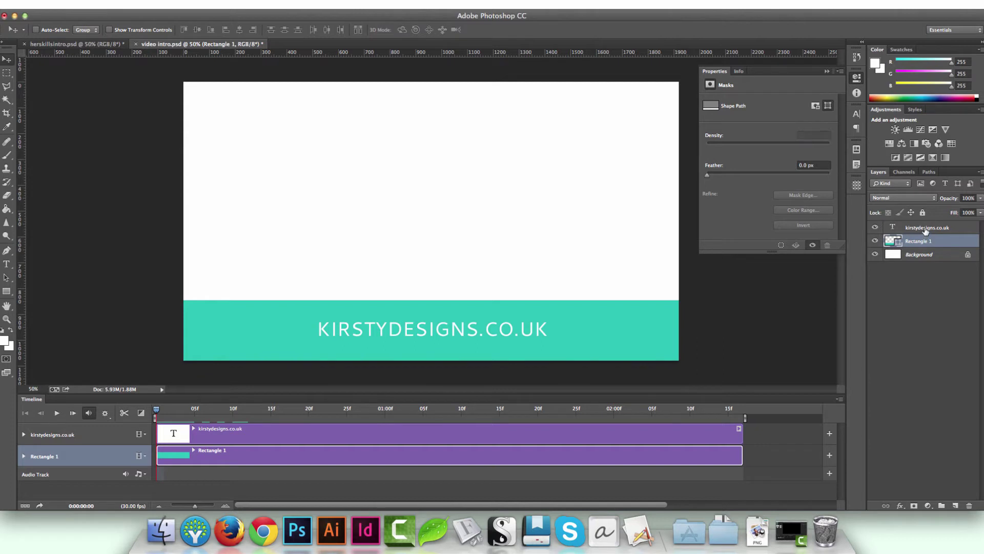
pyautogui.keyDown('shift'); pyautogui.click(925, 229); pyautogui.keyUp('shift')
pyautogui.moveTo(584, 333); pyautogui.dragTo(197, 347)
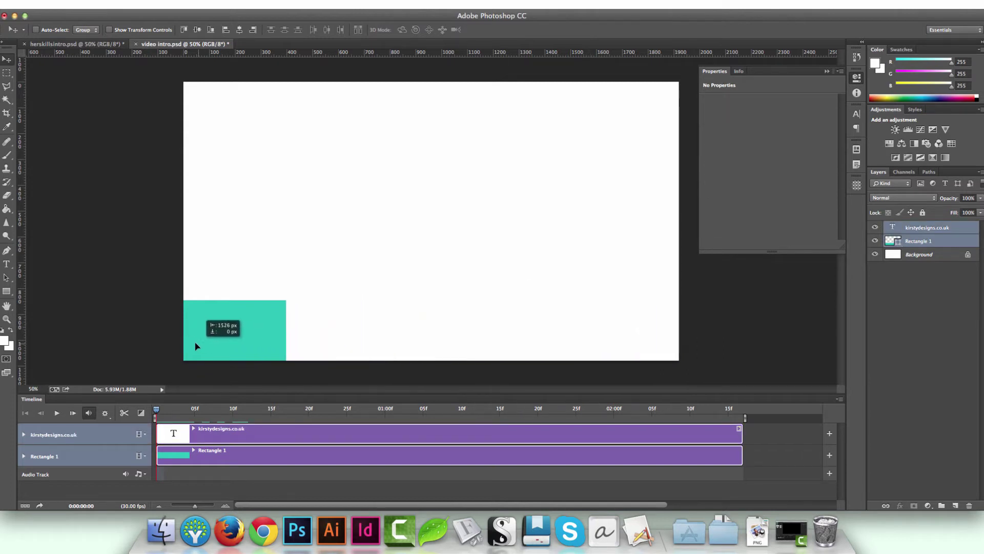
pyautogui.moveTo(269, 334); pyautogui.dragTo(164, 338)
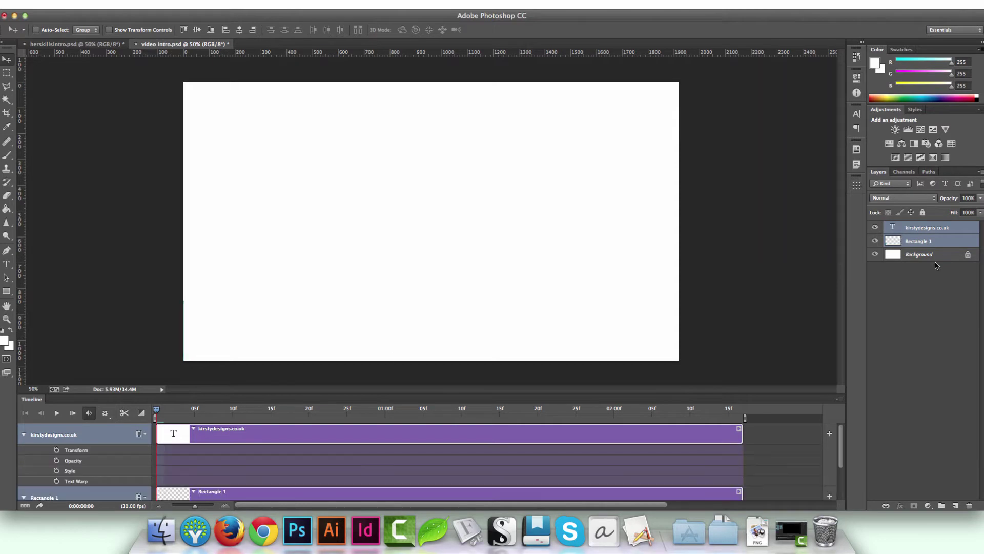
# Step: Merge the text and rectangle layers and set a Position keyframe for the merged banner at frame 0
pyautogui.rightClick(936, 240)
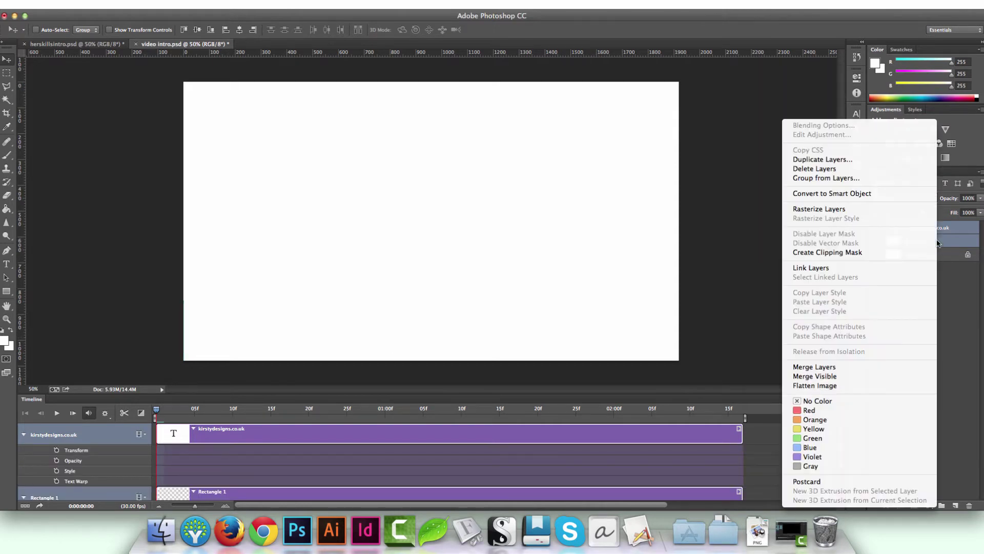
pyautogui.click(831, 367)
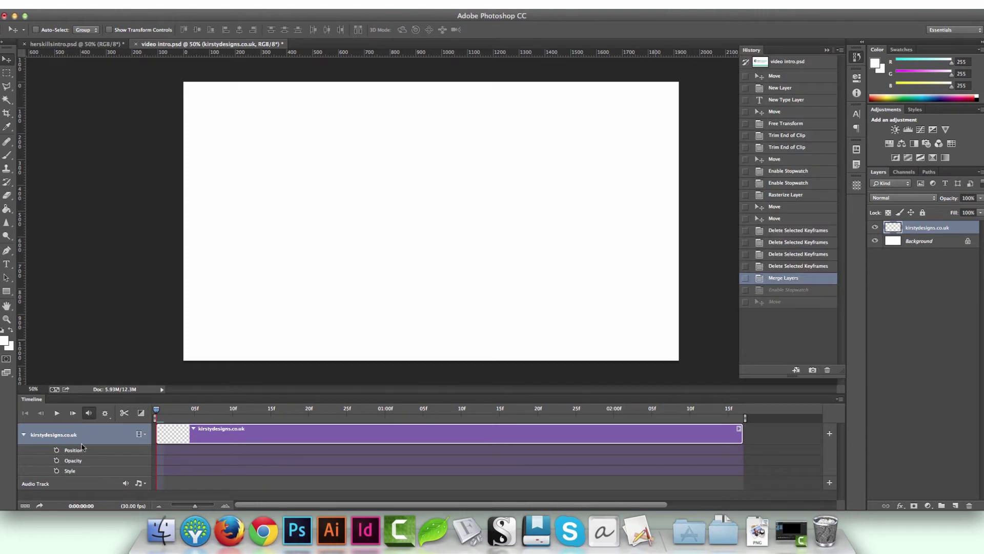
pyautogui.click(56, 450)
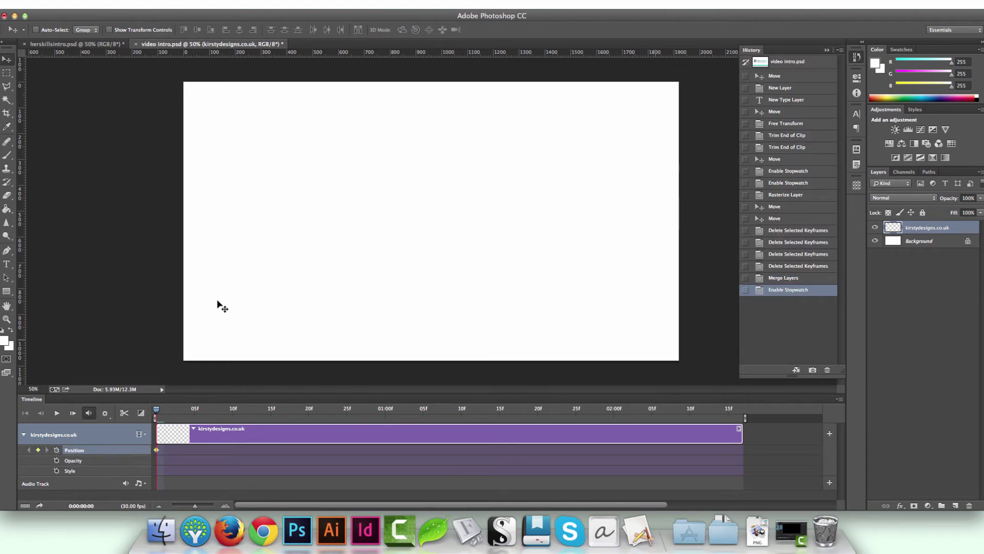
# Step: Add a Position keyframe at frame 15 with the banner moved back across the canvas, and preview the slide-in
pyautogui.moveTo(156, 411); pyautogui.dragTo(272, 408)
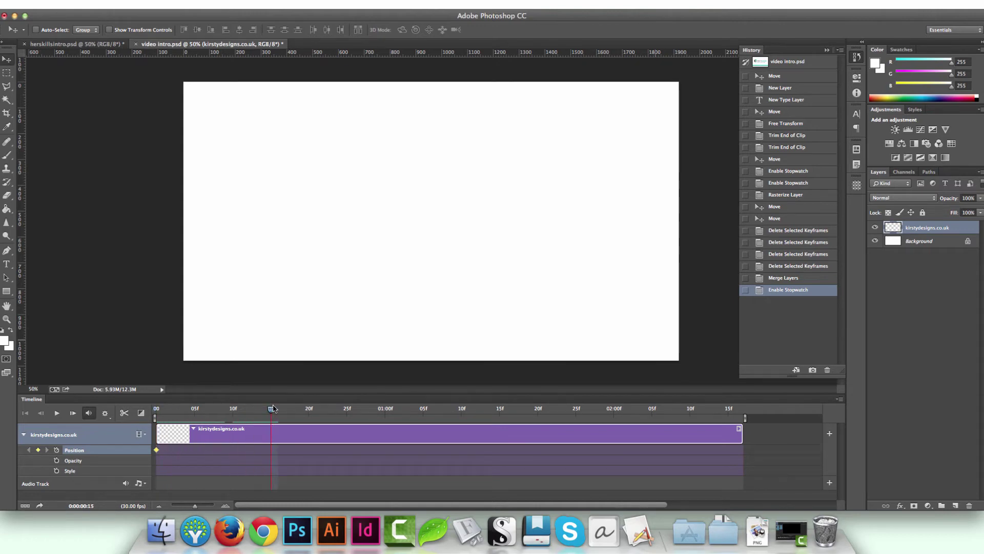
pyautogui.click(39, 450)
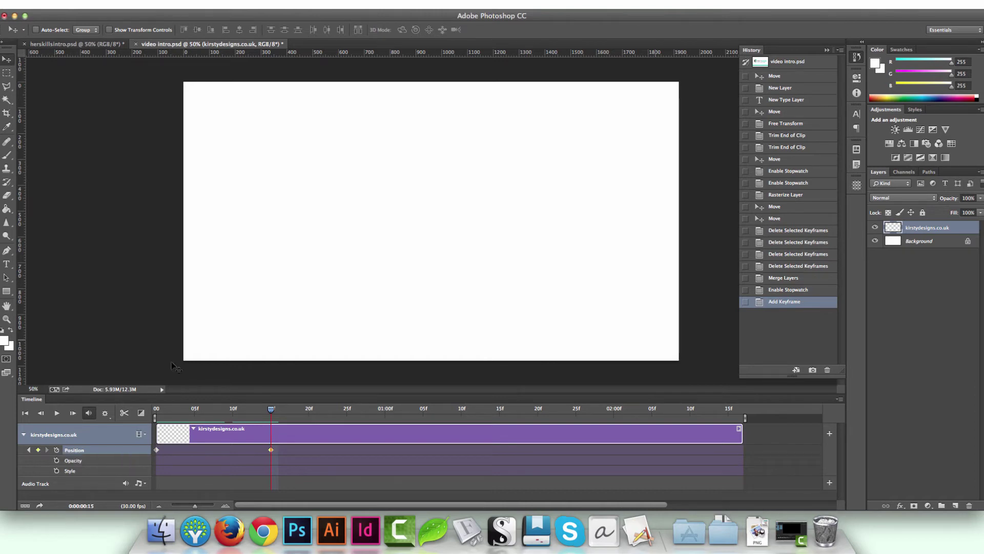
pyautogui.moveTo(169, 327); pyautogui.dragTo(668, 327)
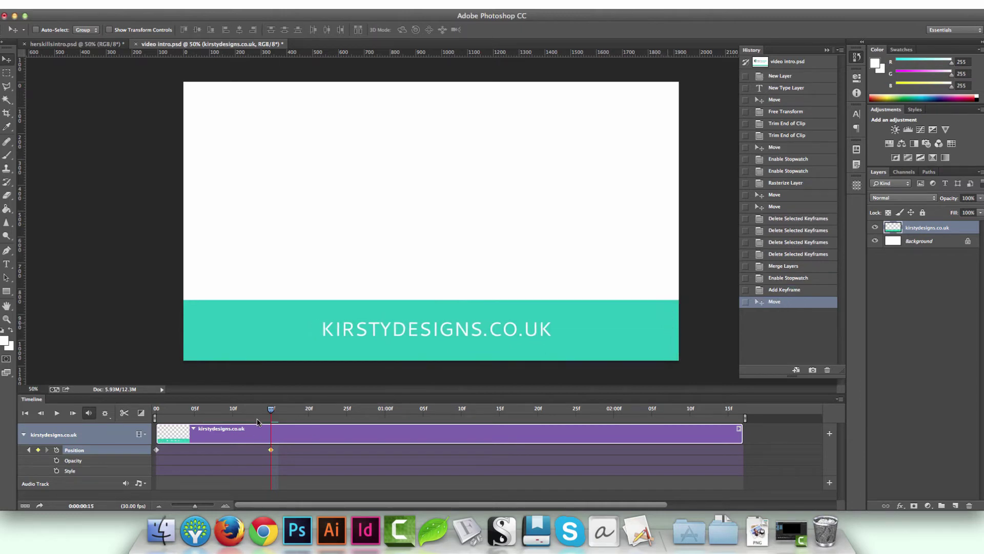
pyautogui.moveTo(271, 410); pyautogui.dragTo(153, 411)
pyautogui.click(56, 413)
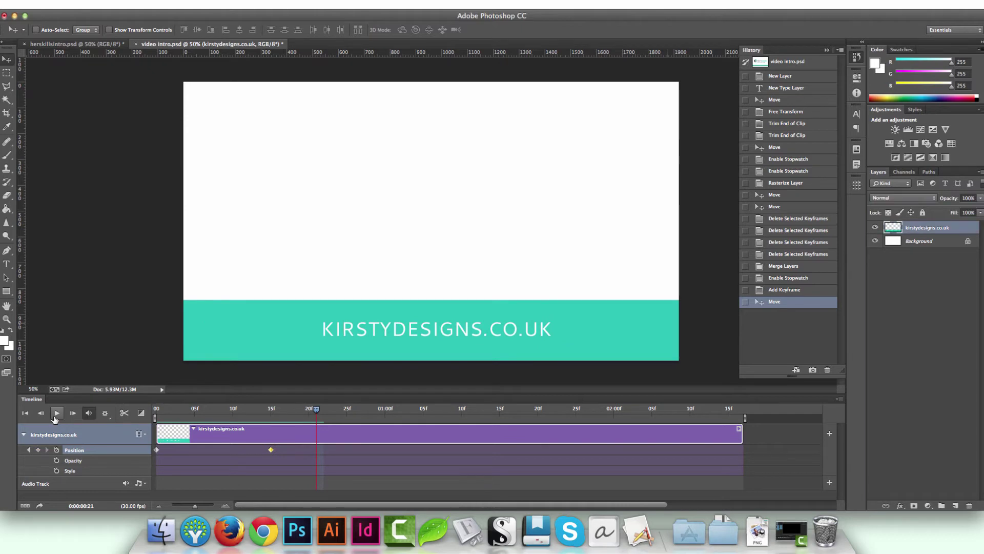
# Step: Create a new layer starting at frame 15 and place it beneath the banner layer
pyautogui.click(271, 408)
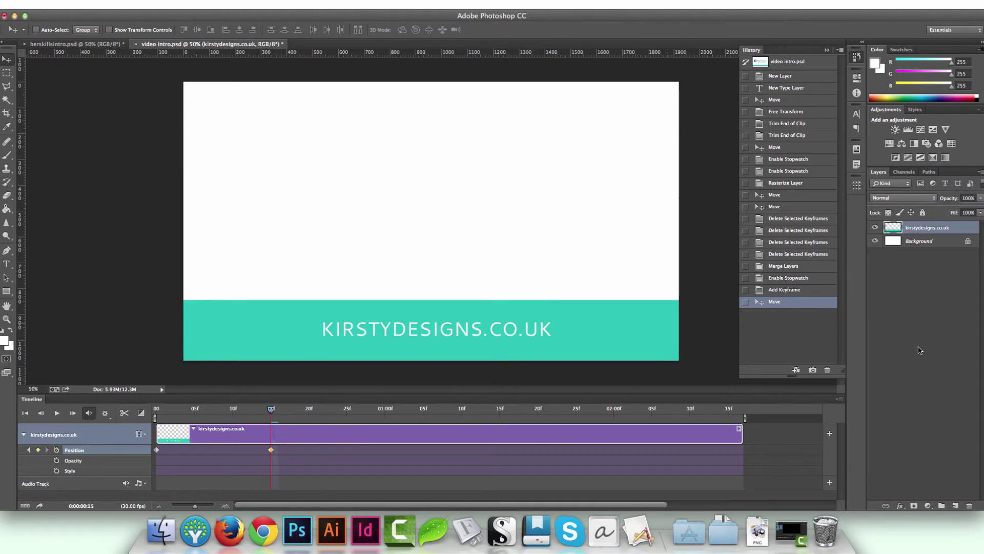
pyautogui.click(956, 506)
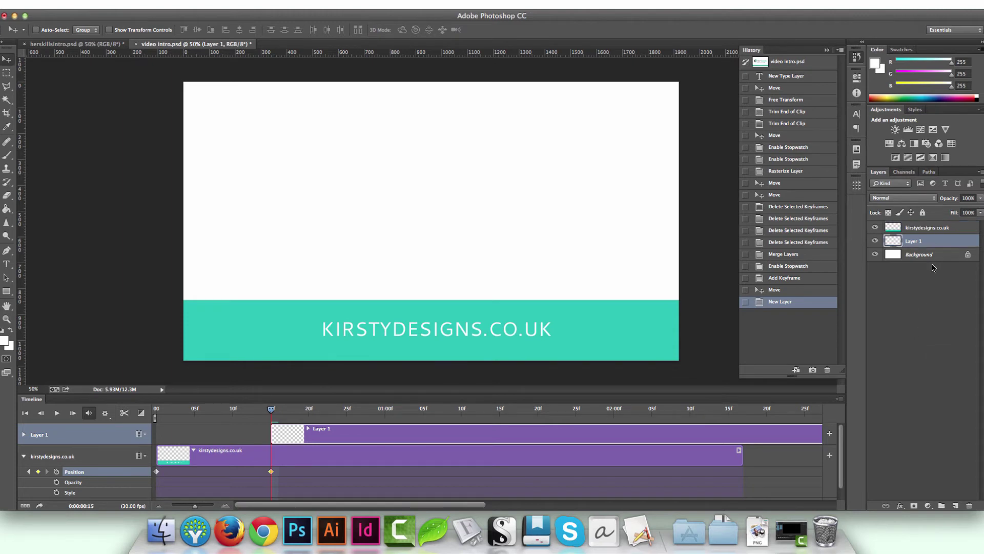
pyautogui.press('super+bracketleft')
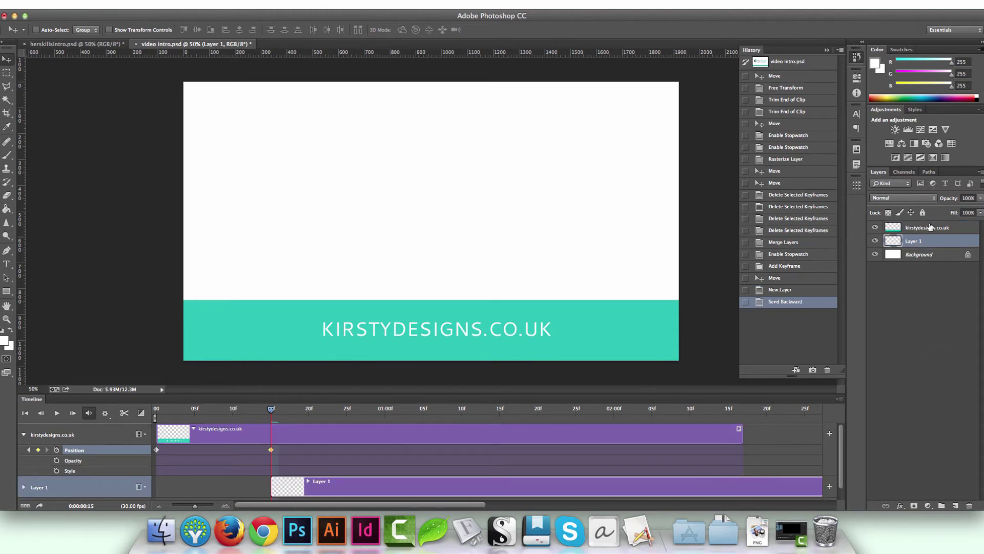
# Step: Draw a teal rectangle about 2016 by 1176 px covering the entire canvas behind the banner
pyautogui.click(6, 291)
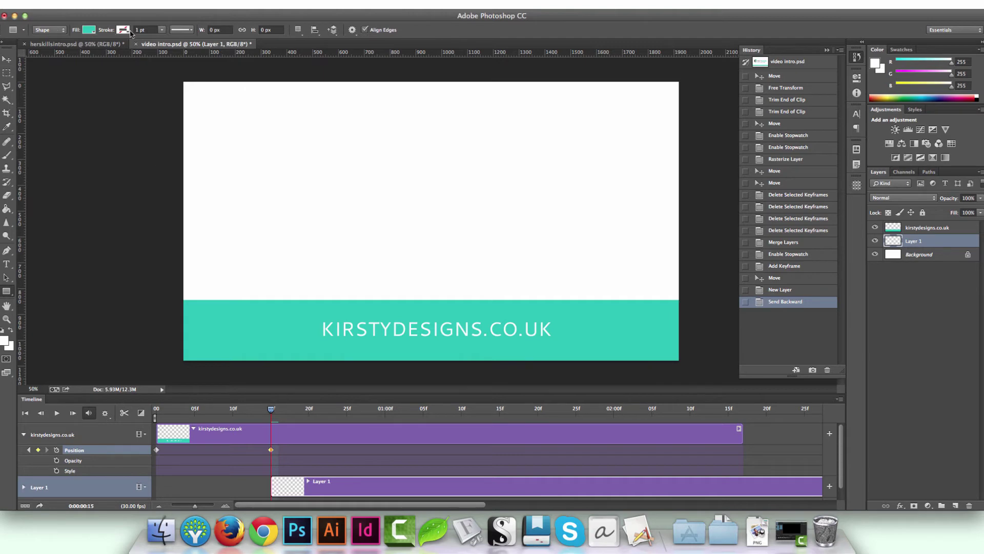
pyautogui.moveTo(173, 76); pyautogui.dragTo(694, 380)
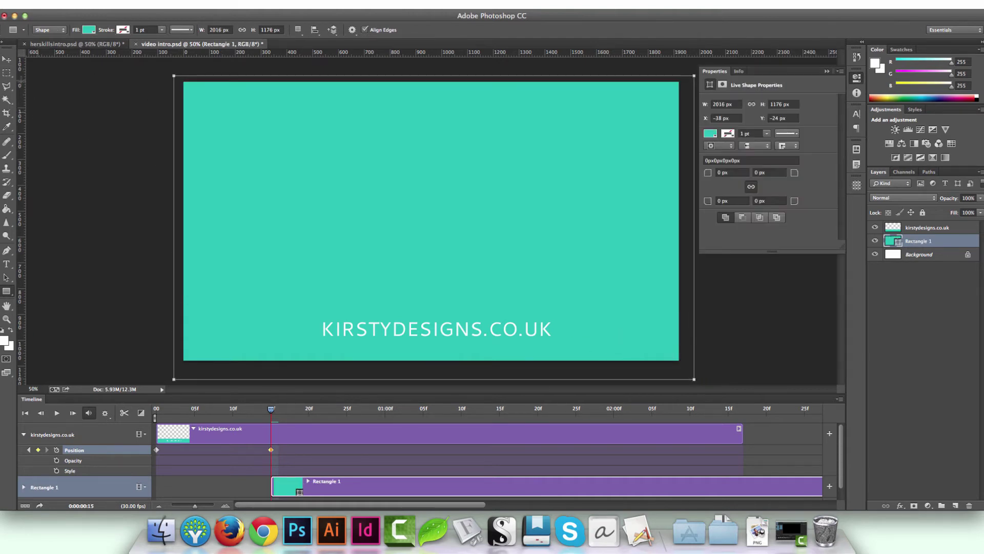
pyautogui.click(7, 59)
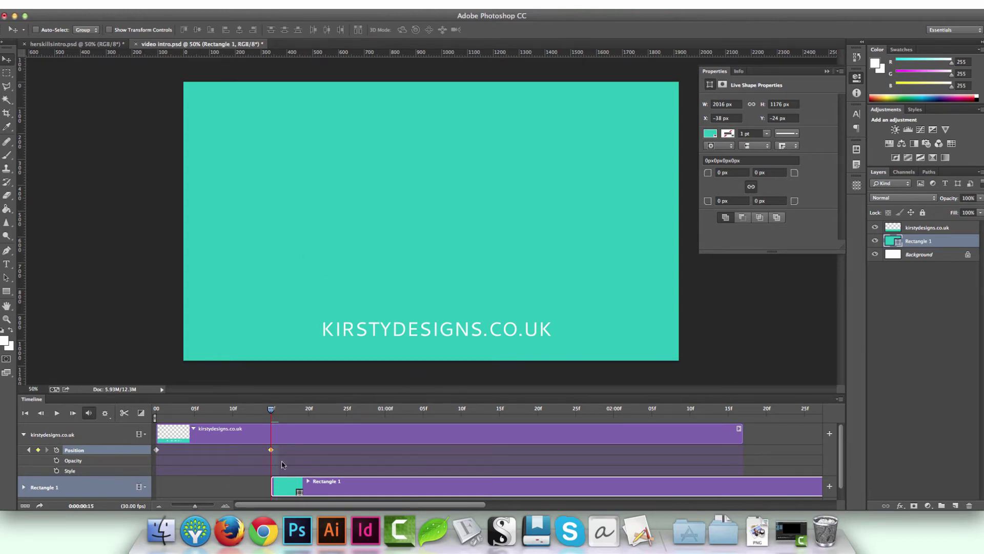
# Step: Set a Position keyframe for the Rectangle 1 layer at frame 15 and rasterize the layer
pyautogui.click(23, 488)
pyautogui.scroll(-3, 87, 466)
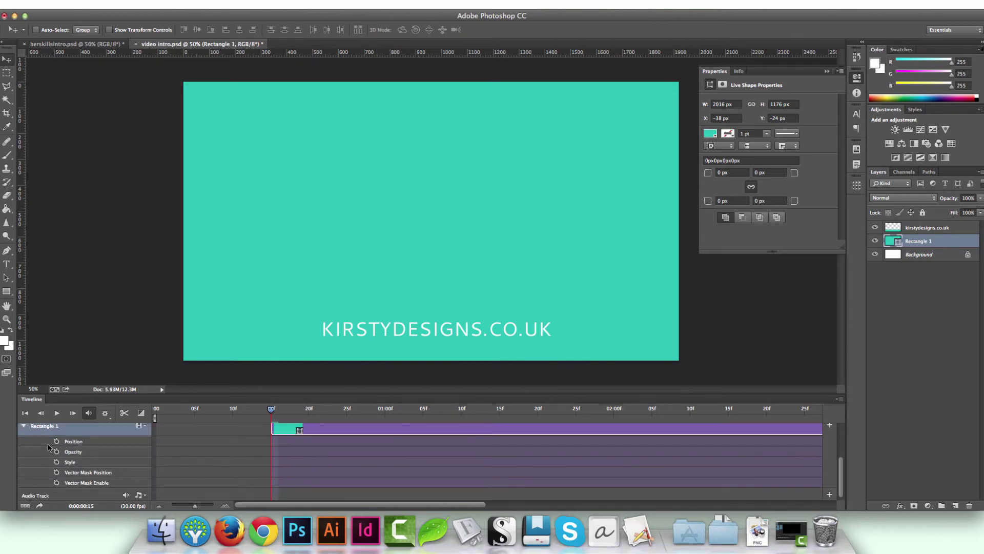
pyautogui.click(56, 442)
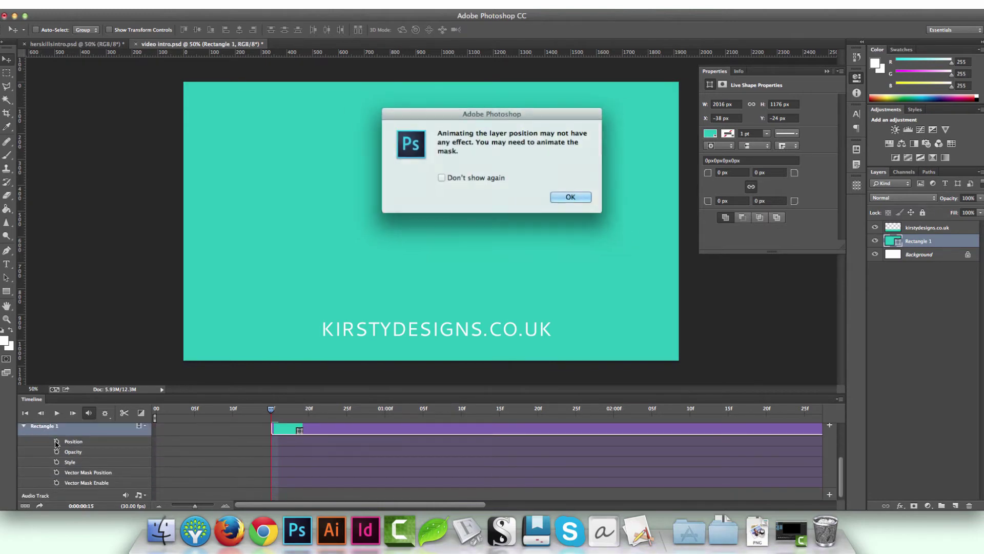
pyautogui.click(570, 197)
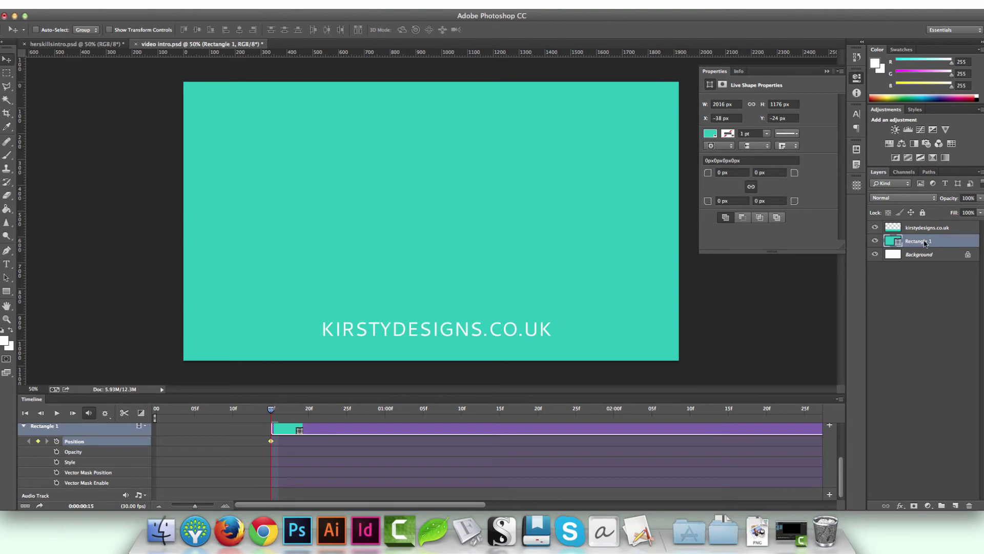
pyautogui.rightClick(924, 241)
pyautogui.click(850, 211)
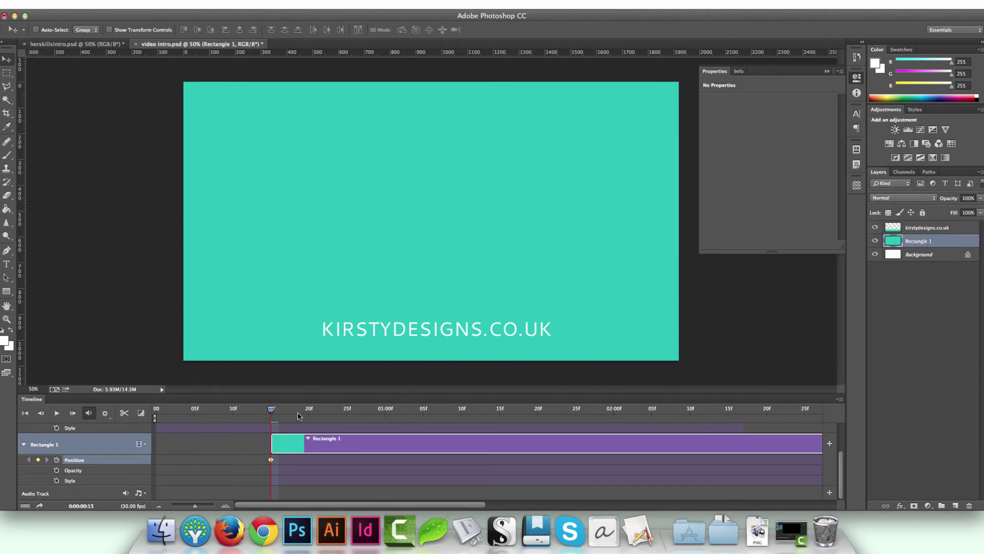
# Step: Lower the rectangle to the banner's height at frame 15, raise it over the full canvas at 0:00:01:10, and preview the animation
pyautogui.moveTo(417, 125); pyautogui.dragTo(411, 355)
pyautogui.moveTo(388, 410); pyautogui.dragTo(463, 428)
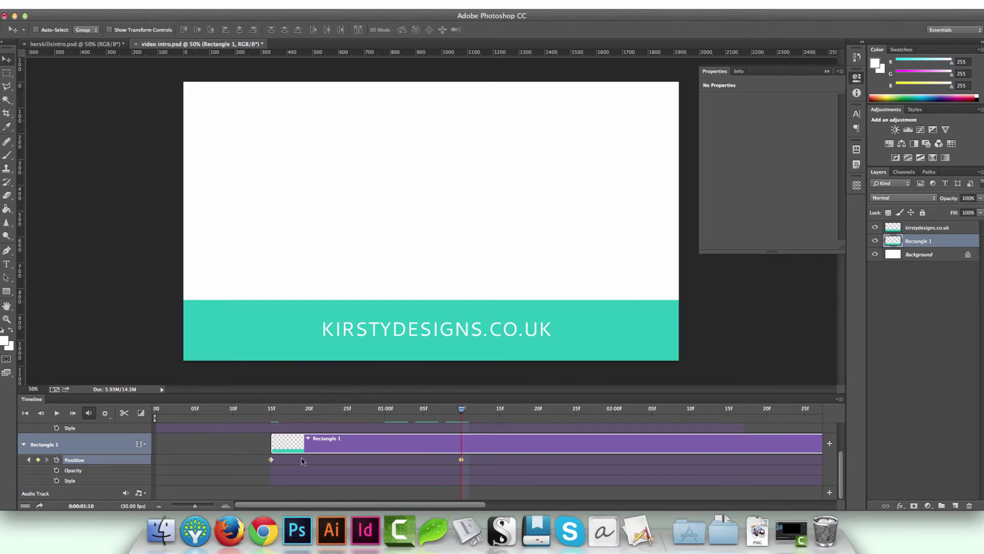
pyautogui.moveTo(314, 358); pyautogui.dragTo(323, 124)
pyautogui.moveTo(461, 413); pyautogui.dragTo(155, 413)
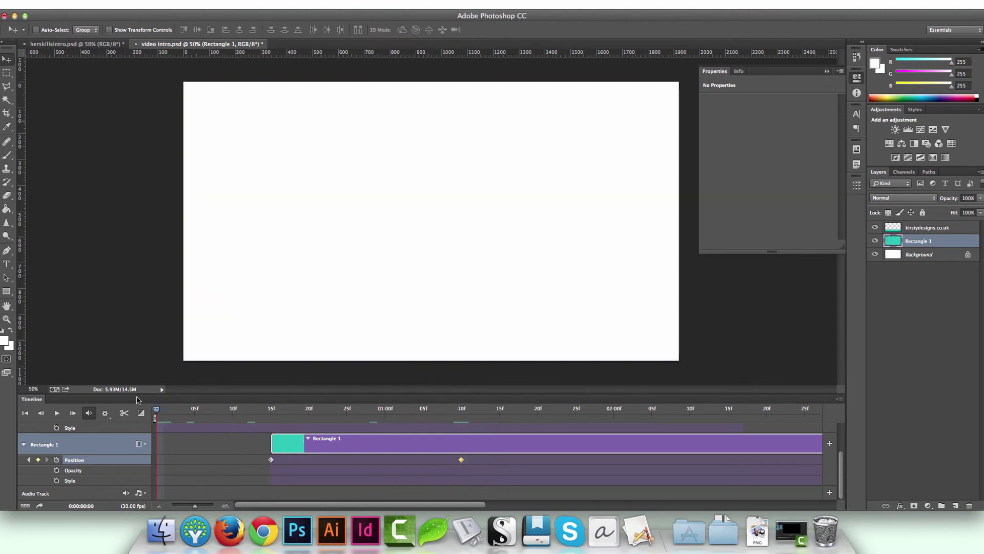
pyautogui.click(57, 413)
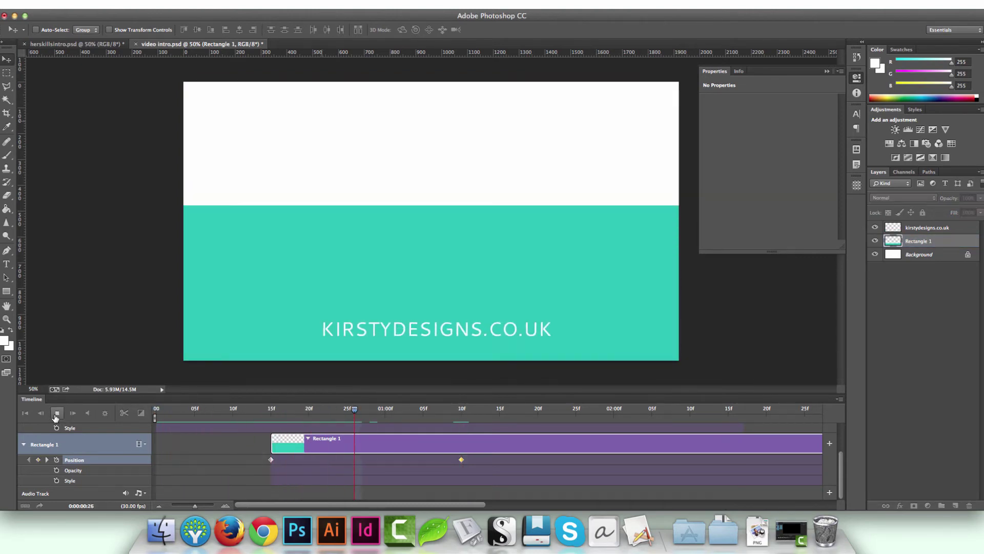
pyautogui.click(57, 413)
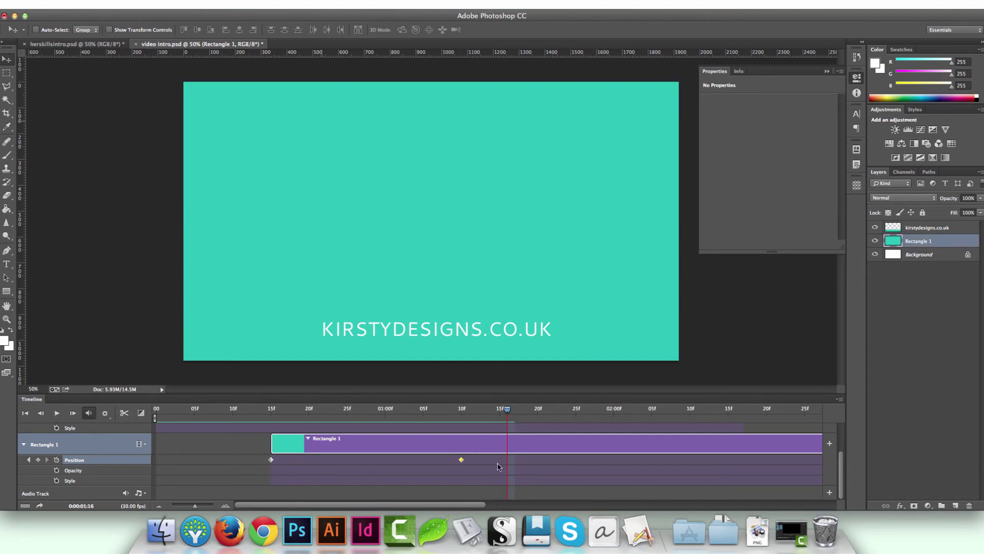
# Step: Add a layer above the banner, then place kirstydesigns_logo.eps as an embedded object scaled to about 1211 by 280 px
pyautogui.scroll(2, 467, 446)
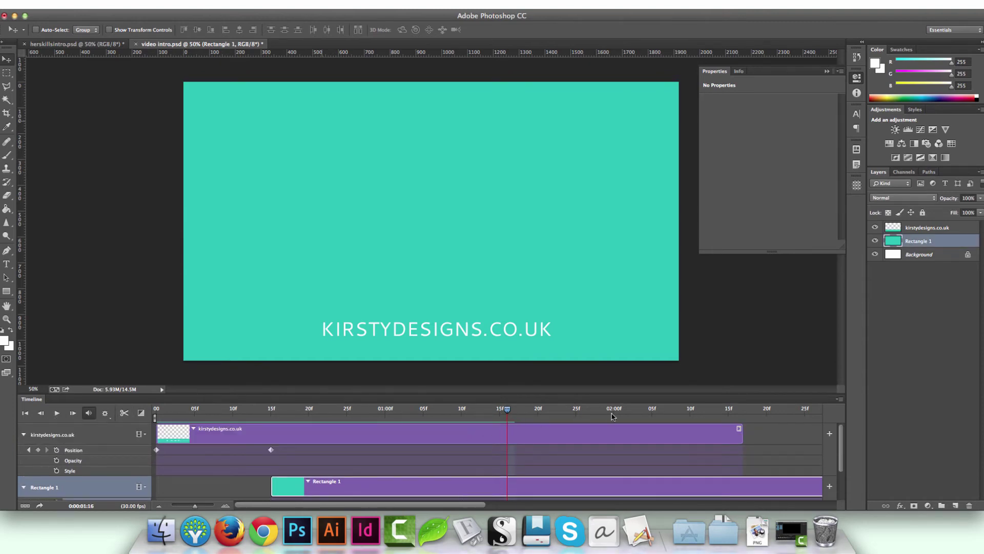
pyautogui.click(937, 233)
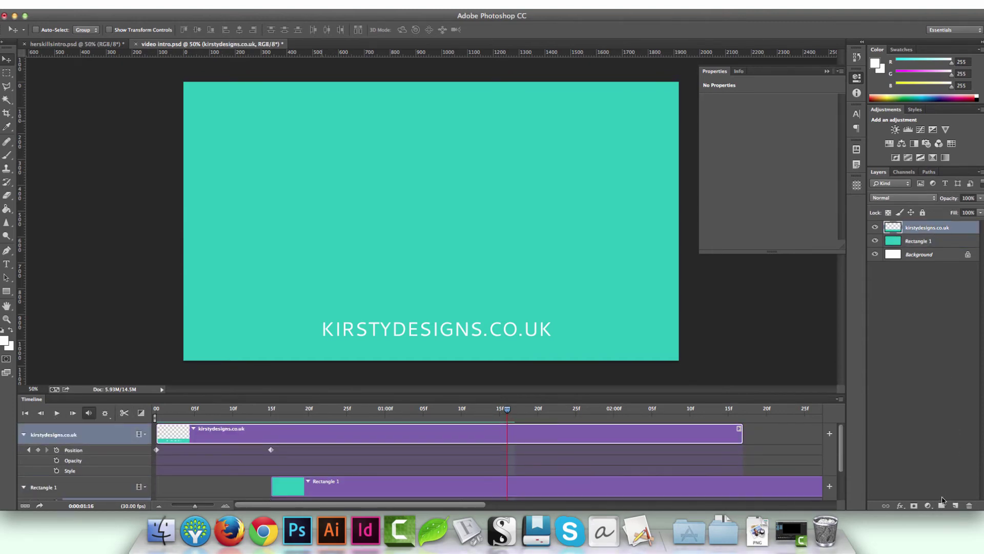
pyautogui.click(956, 506)
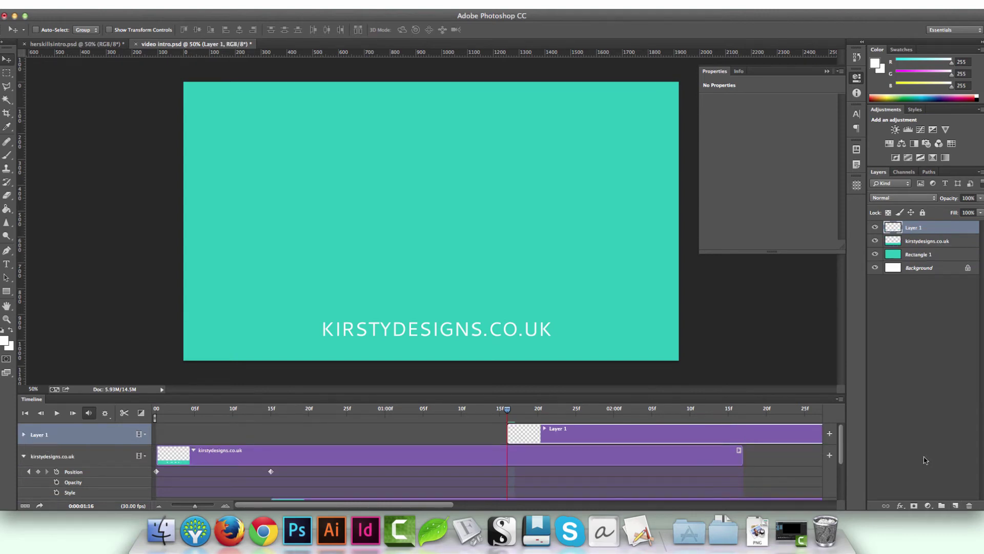
pyautogui.click(81, 4)
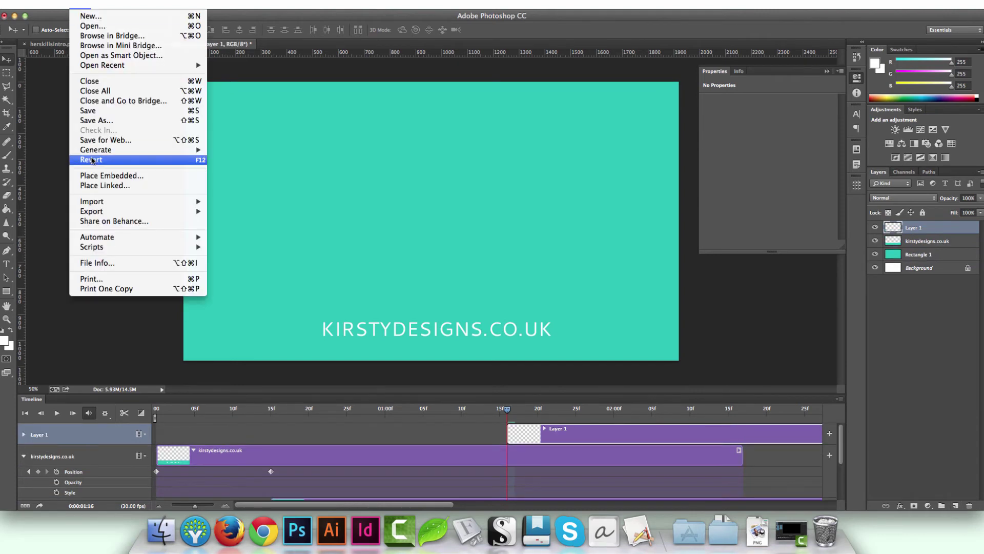
pyautogui.click(113, 176)
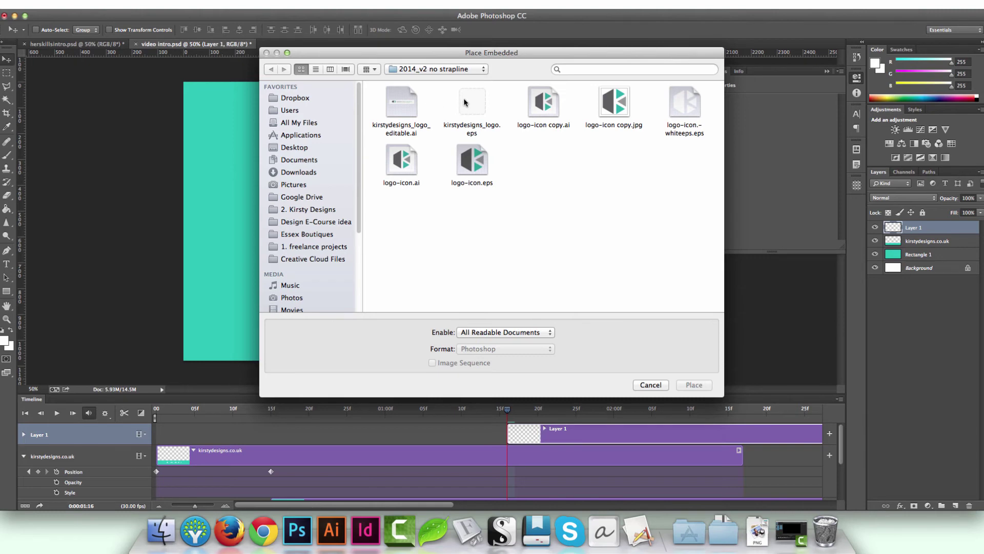
pyautogui.click(465, 102)
pyautogui.click(695, 389)
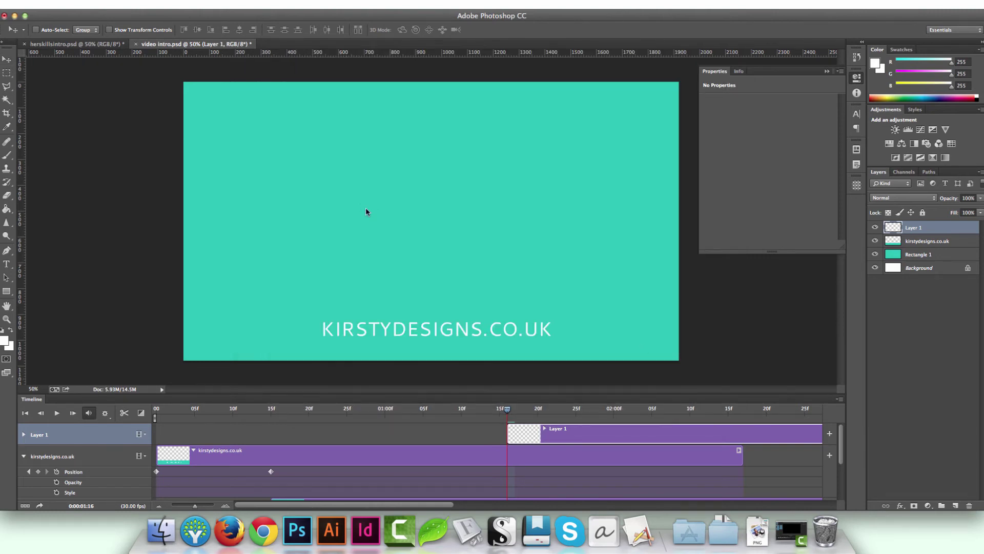
pyautogui.moveTo(362, 204); pyautogui.dragTo(278, 172)
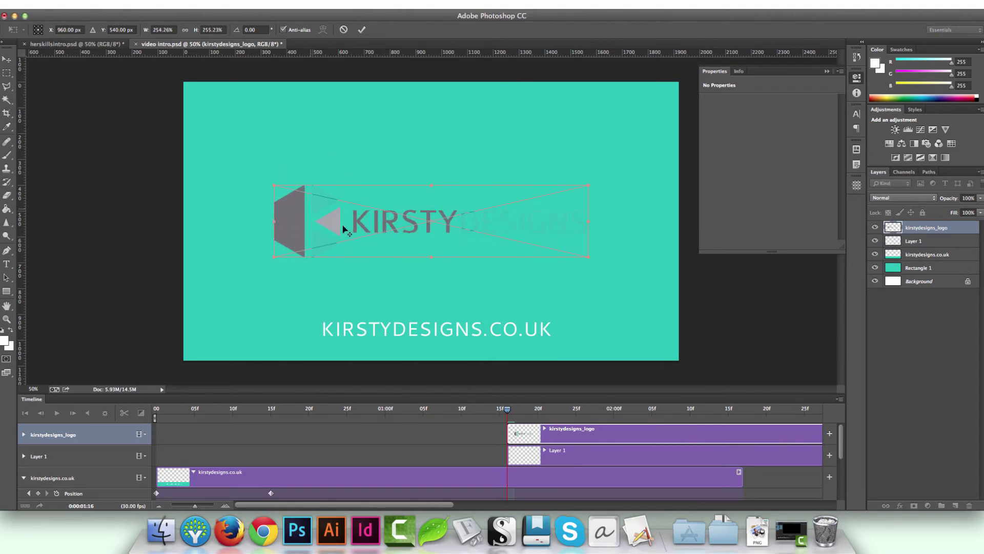
pyautogui.press('Return')
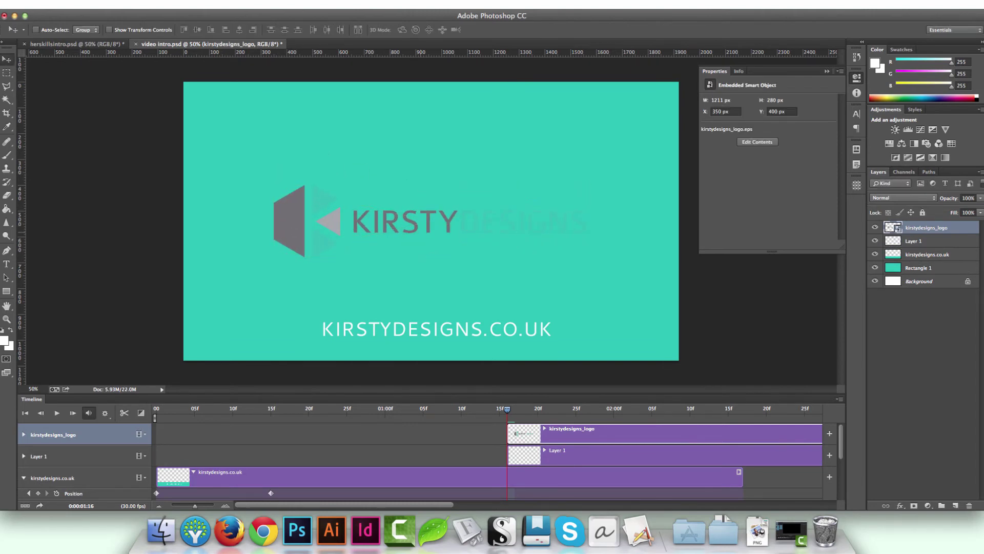
# Step: Apply a white Color Overlay to the logo layer and move the logo up slightly to Y 384 px
pyautogui.doubleClick(970, 231)
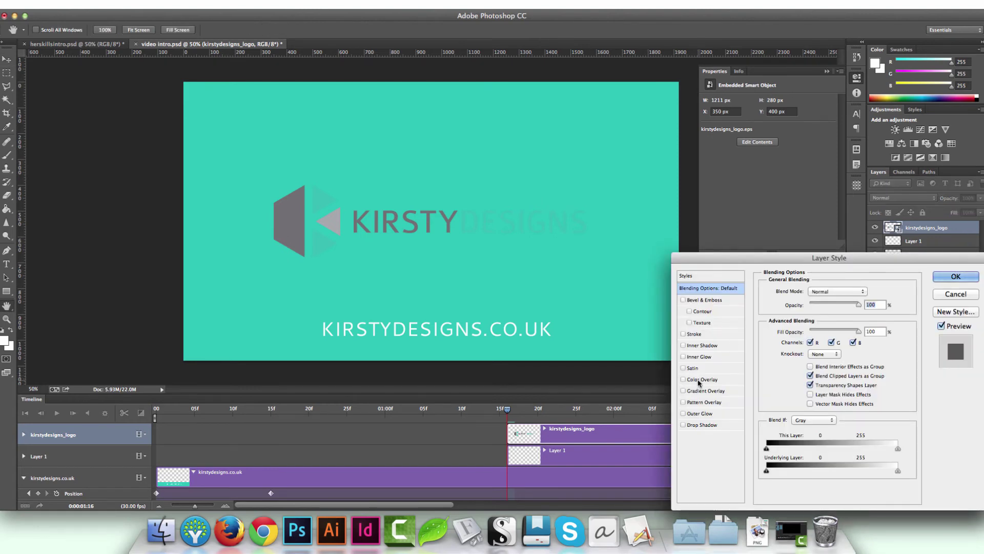
pyautogui.click(700, 380)
pyautogui.click(867, 291)
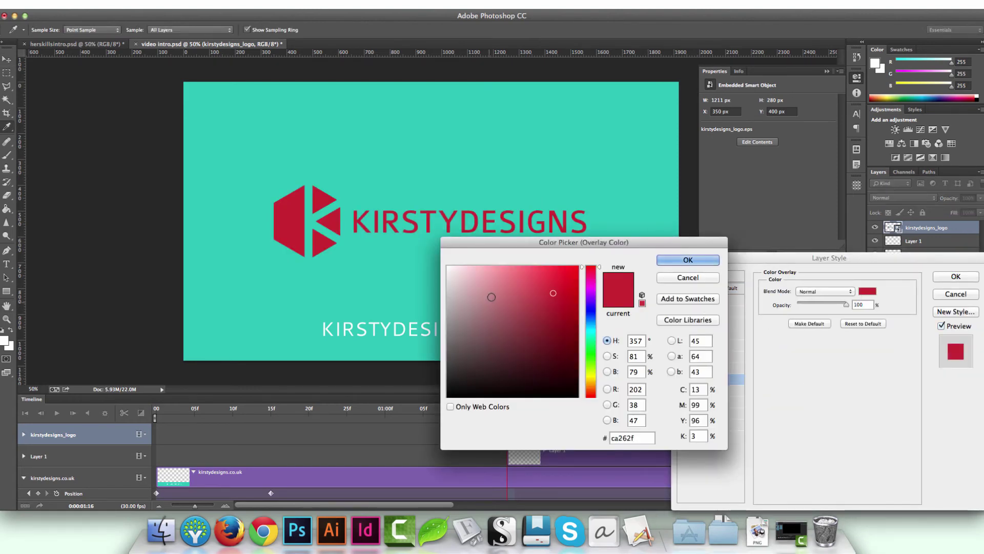
pyautogui.moveTo(492, 288); pyautogui.dragTo(432, 252)
pyautogui.click(688, 260)
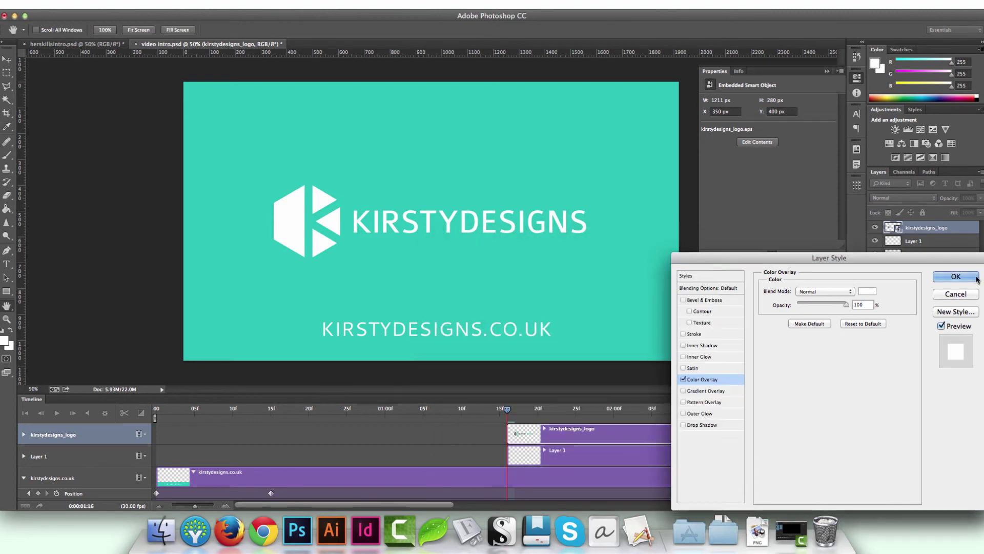
pyautogui.click(957, 277)
pyautogui.moveTo(576, 235); pyautogui.dragTo(574, 231)
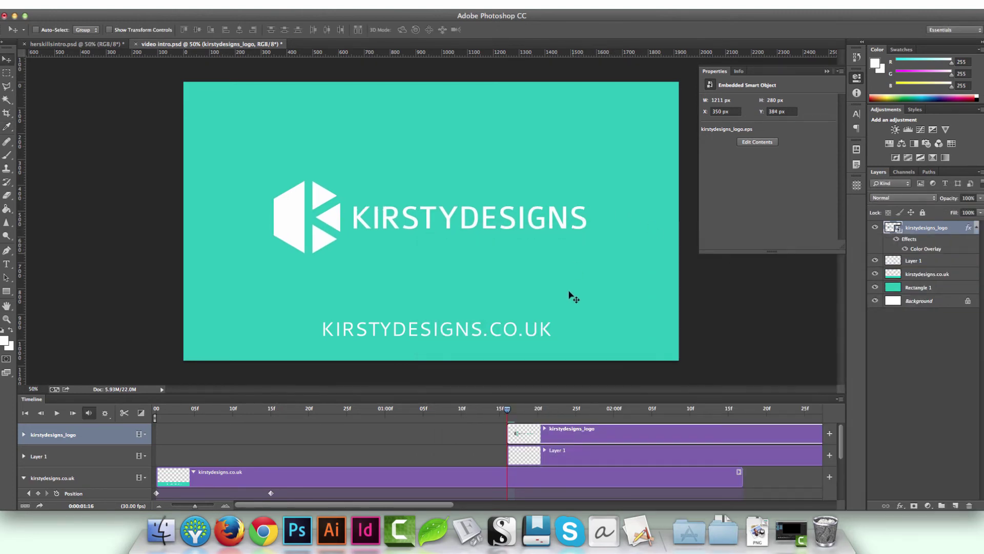
# Step: Fade the logo in with Opacity keyframes of 0% at 0:00:01:16 and 100% at 0:00:02:05, and preview the animation
pyautogui.click(23, 435)
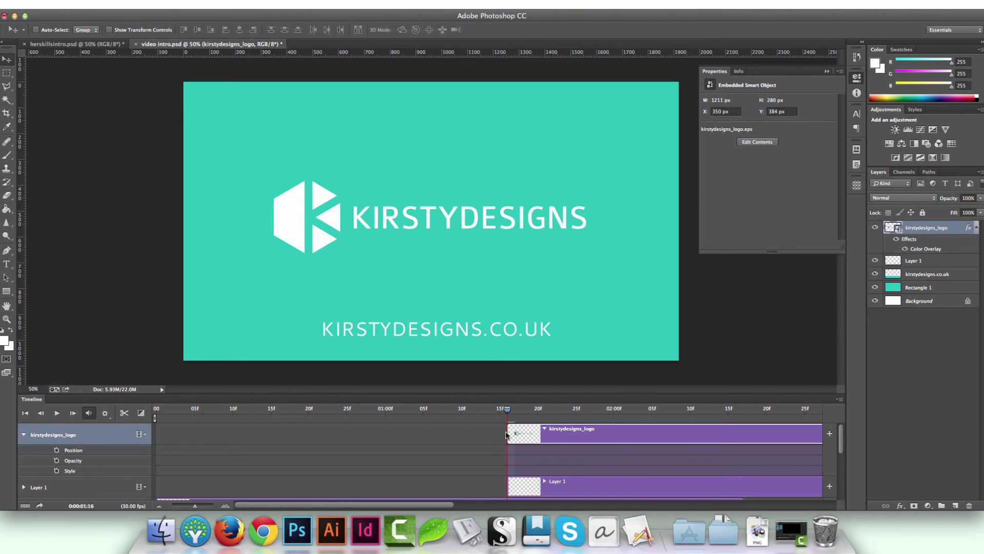
pyautogui.click(57, 460)
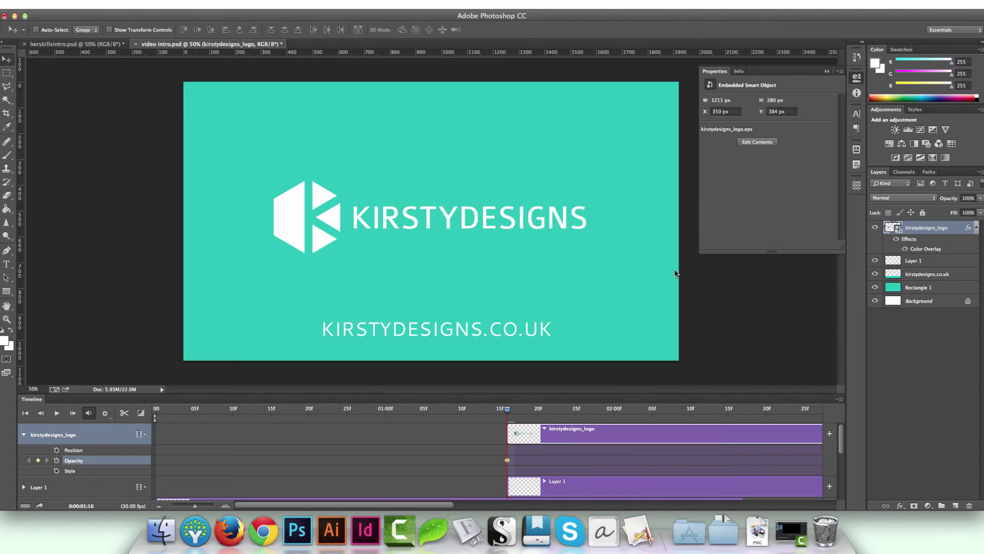
pyautogui.moveTo(980, 198); pyautogui.dragTo(905, 213)
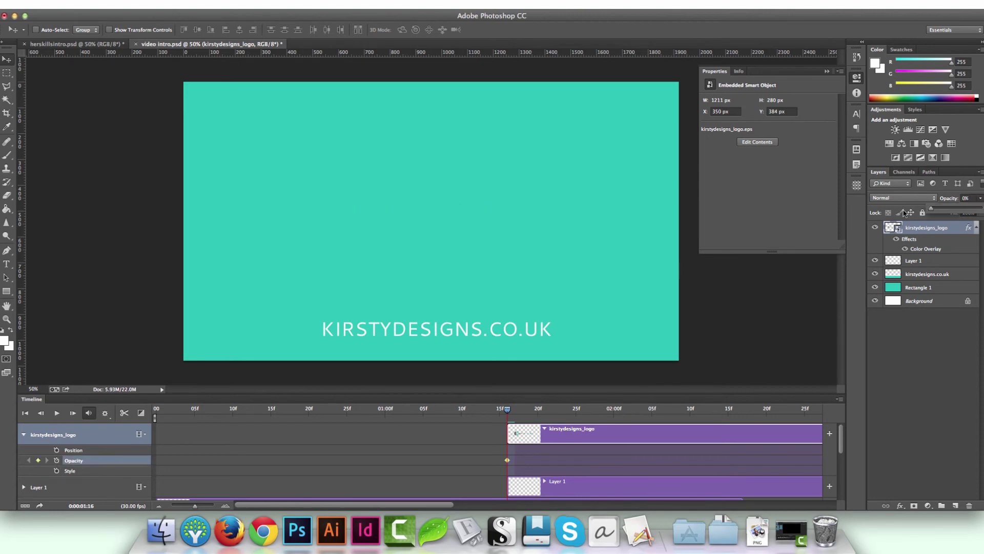
pyautogui.moveTo(631, 410); pyautogui.dragTo(654, 416)
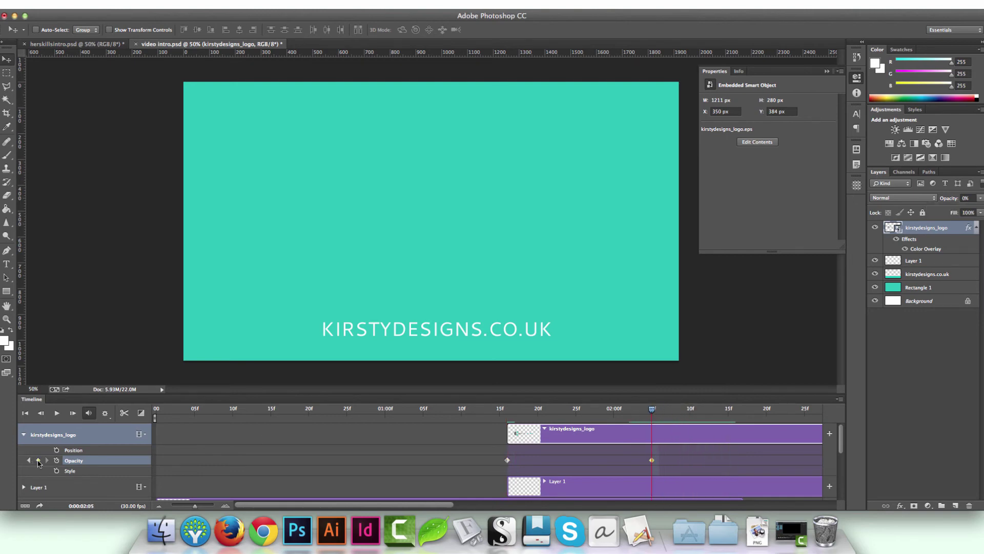
pyautogui.moveTo(982, 200)
pyautogui.mouseDown()
pyautogui.moveTo(955, 213)
pyautogui.moveTo(981, 208)
pyautogui.mouseUp()
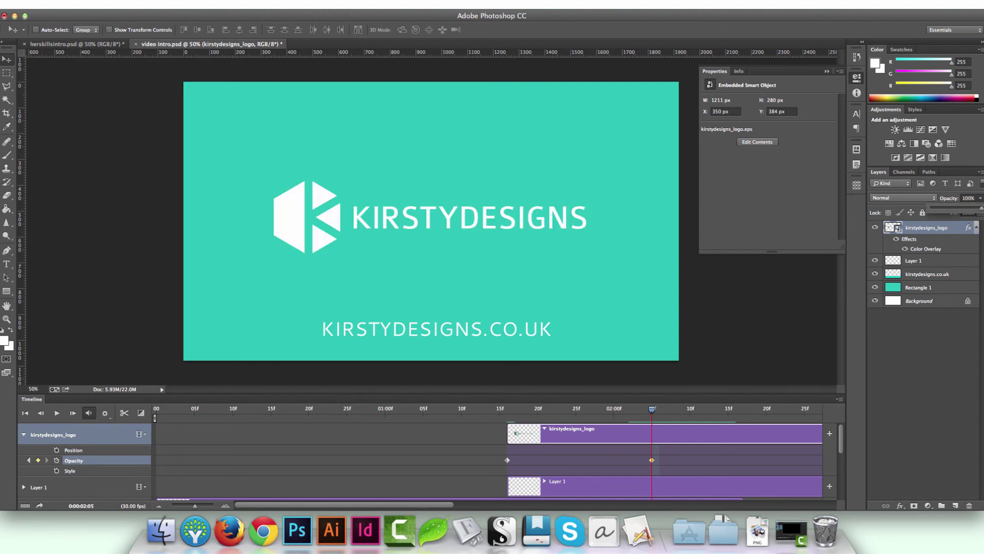
pyautogui.click(157, 409)
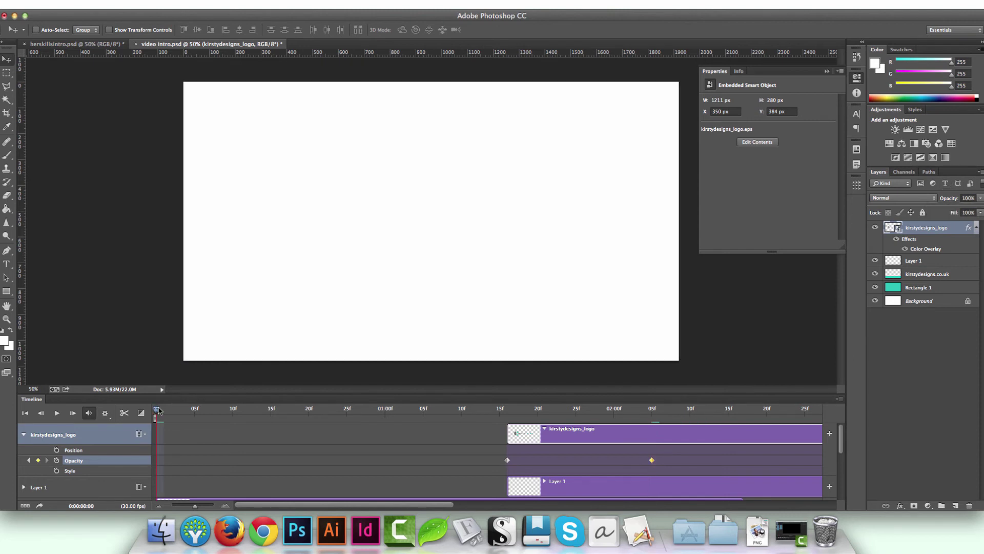
pyautogui.click(59, 417)
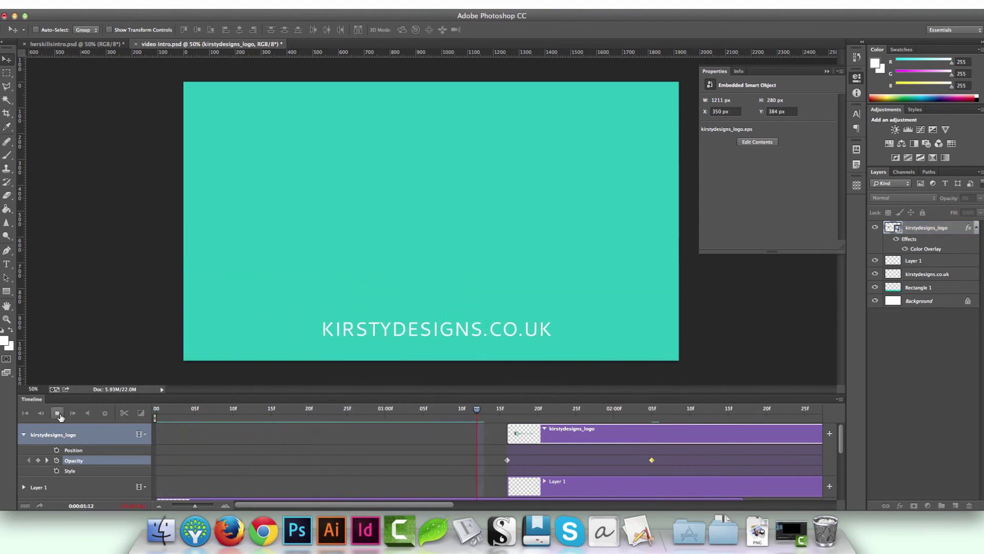
pyautogui.click(57, 413)
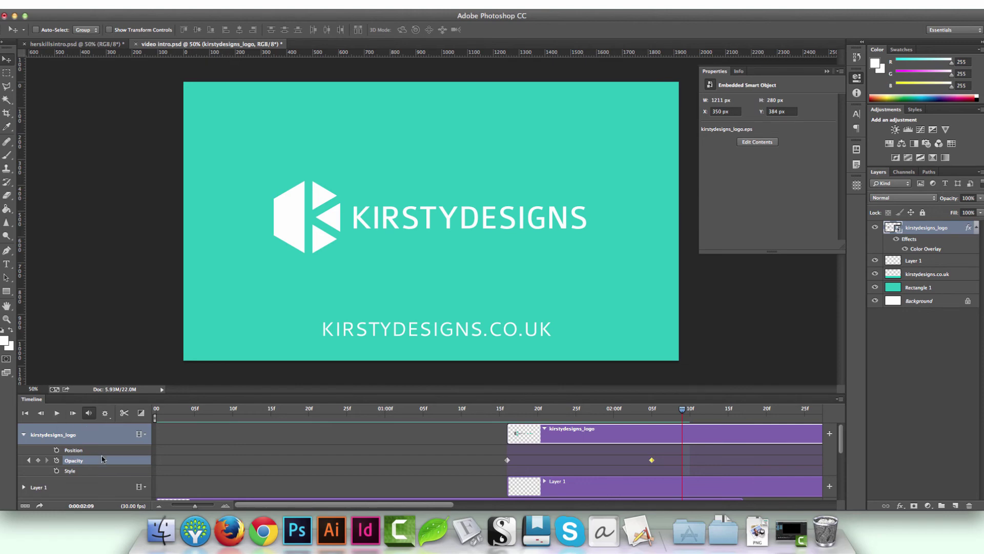
pyautogui.scroll(-5, 416, 453)
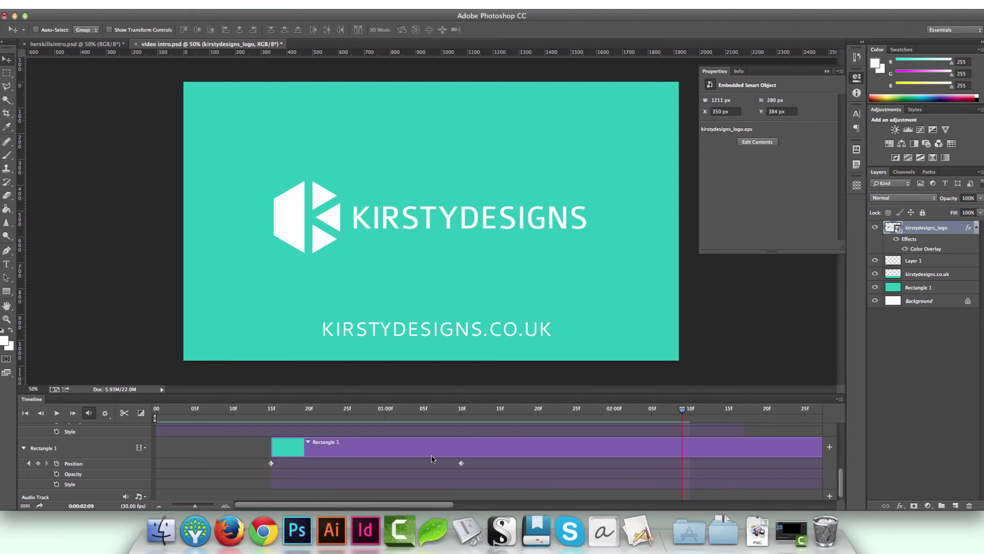
pyautogui.scroll(-1, 432, 459)
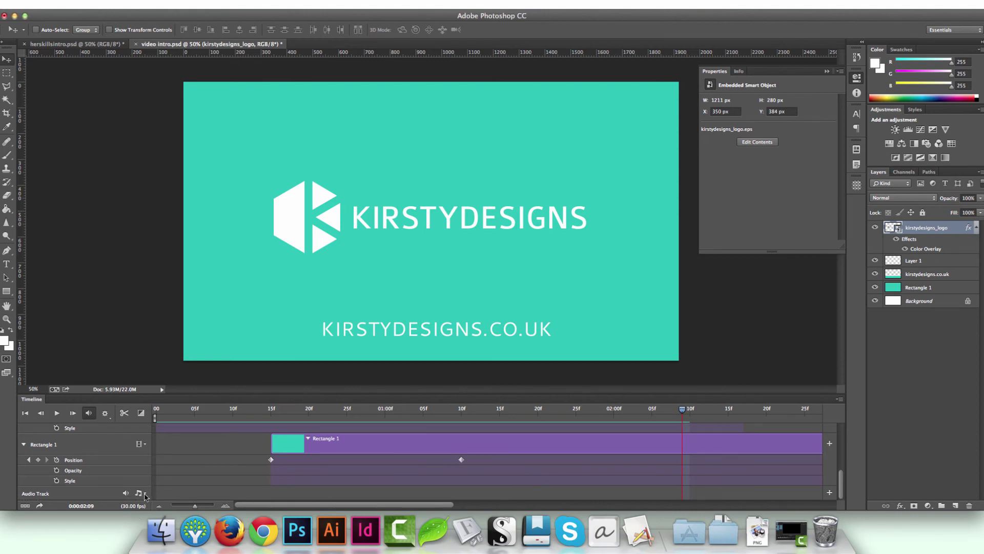
pyautogui.click(145, 495)
pyautogui.click(145, 495)
pyautogui.click(146, 495)
pyautogui.click(183, 442)
pyautogui.click(270, 450)
# Step: Shorten the Layer 1 and kirstydesigns_logo clips in the timeline so both end just after the 4-second mark
pyautogui.scroll(3, 270, 450)
pyautogui.hscroll(5, 523, 439)
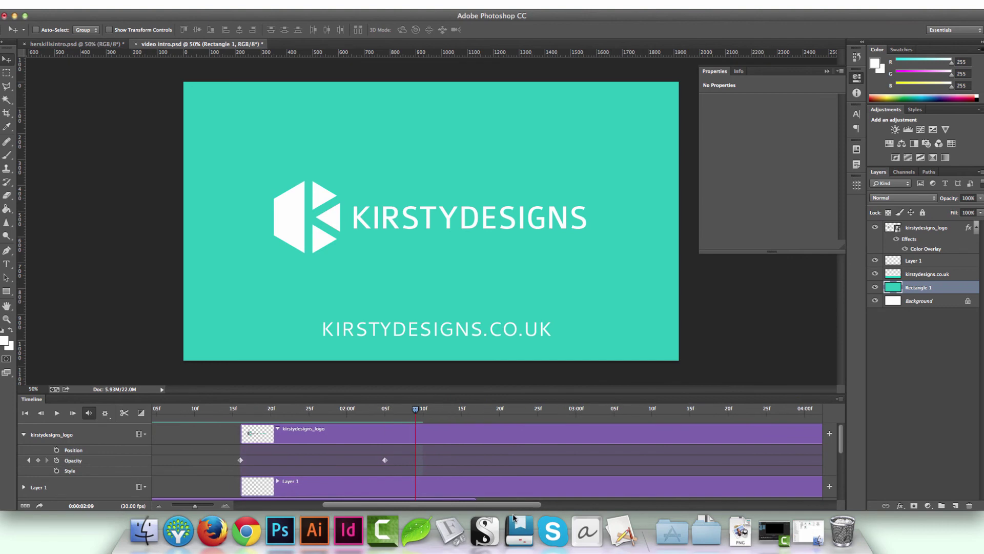
pyautogui.scroll(3, 523, 438)
pyautogui.click(530, 436)
pyautogui.moveTo(195, 505); pyautogui.dragTo(185, 505)
pyautogui.scroll(-3, 359, 463)
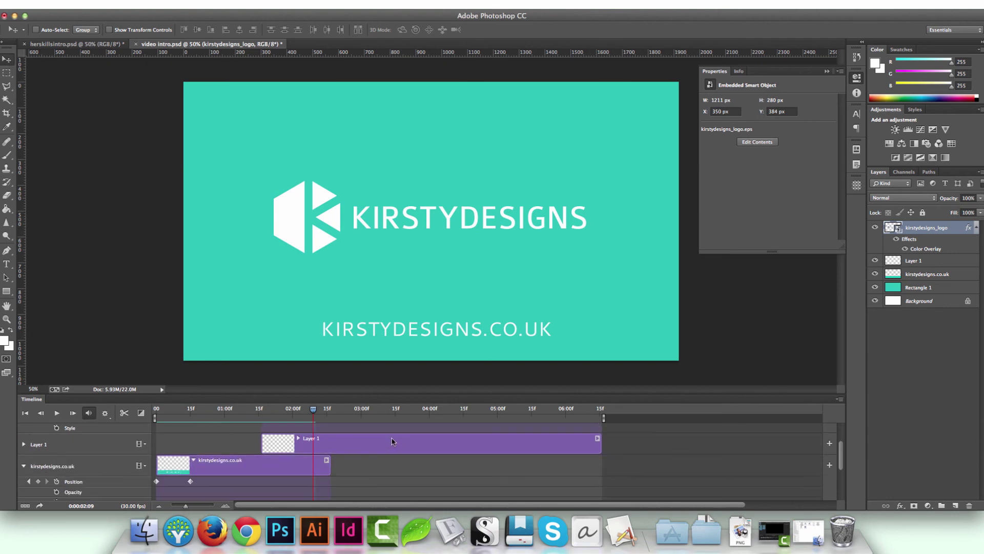
pyautogui.click(598, 450)
pyautogui.moveTo(598, 450); pyautogui.dragTo(436, 450)
pyautogui.scroll(2, 440, 453)
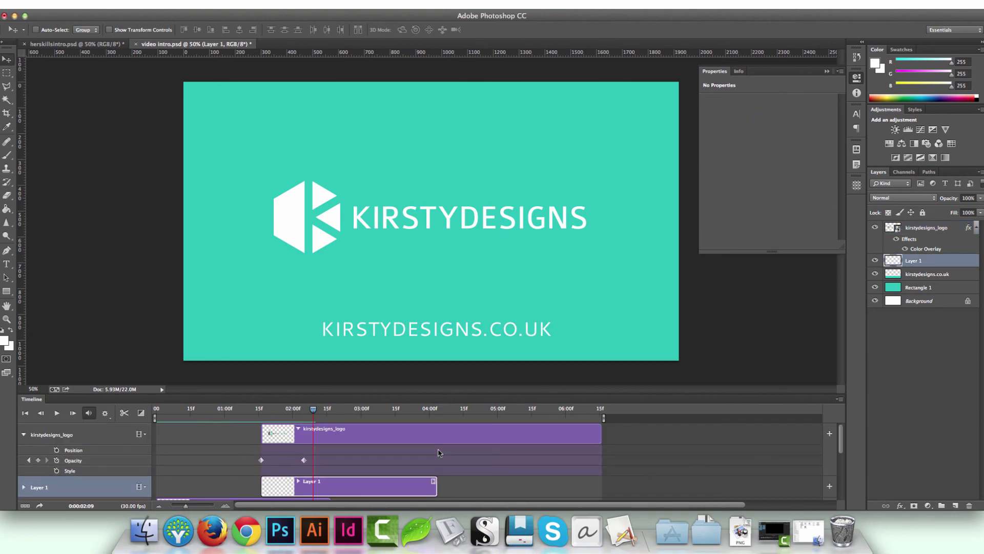
pyautogui.moveTo(600, 434); pyautogui.dragTo(437, 441)
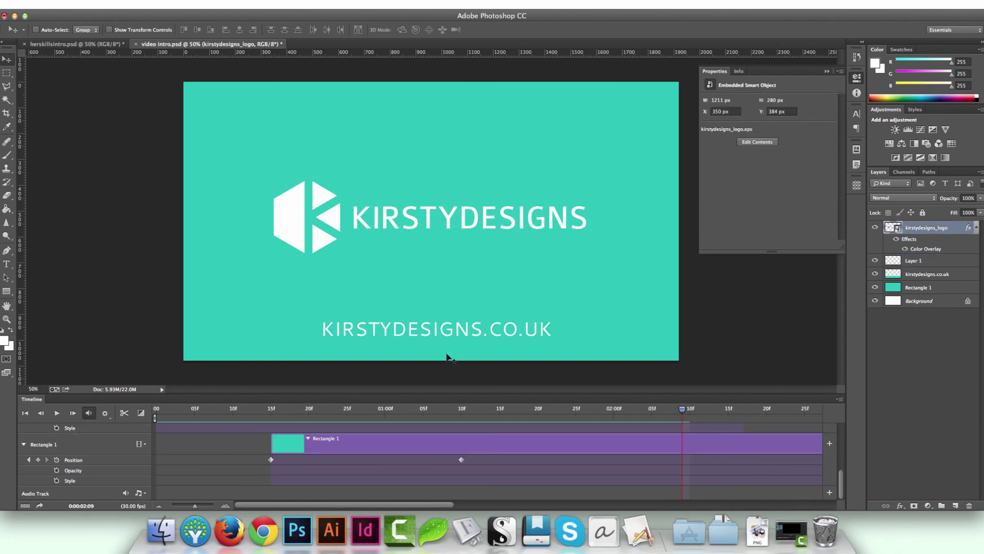
# Step: Open the Render Video export settings for the finished intro
pyautogui.click(81, 9)
pyautogui.moveTo(170, 214)
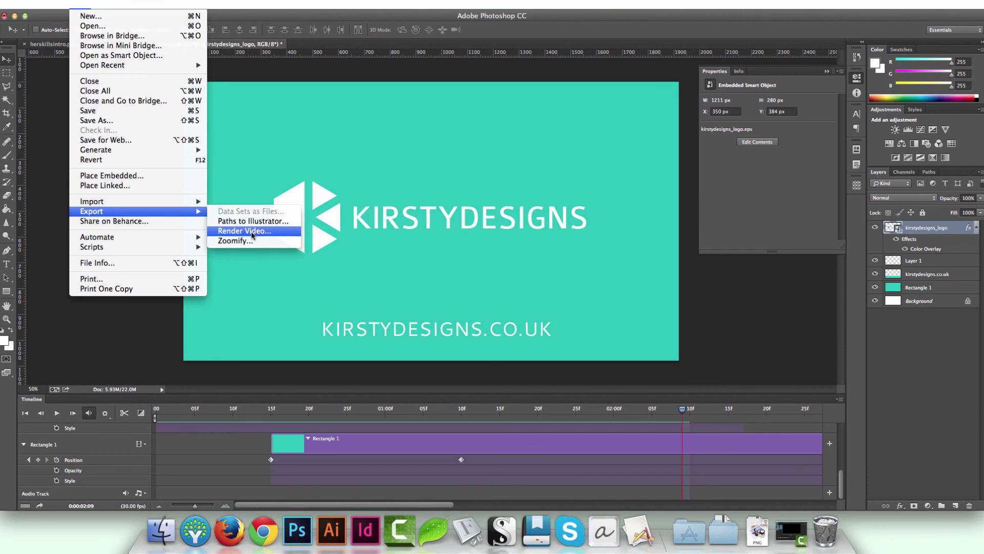
pyautogui.click(252, 235)
pyautogui.click(420, 117)
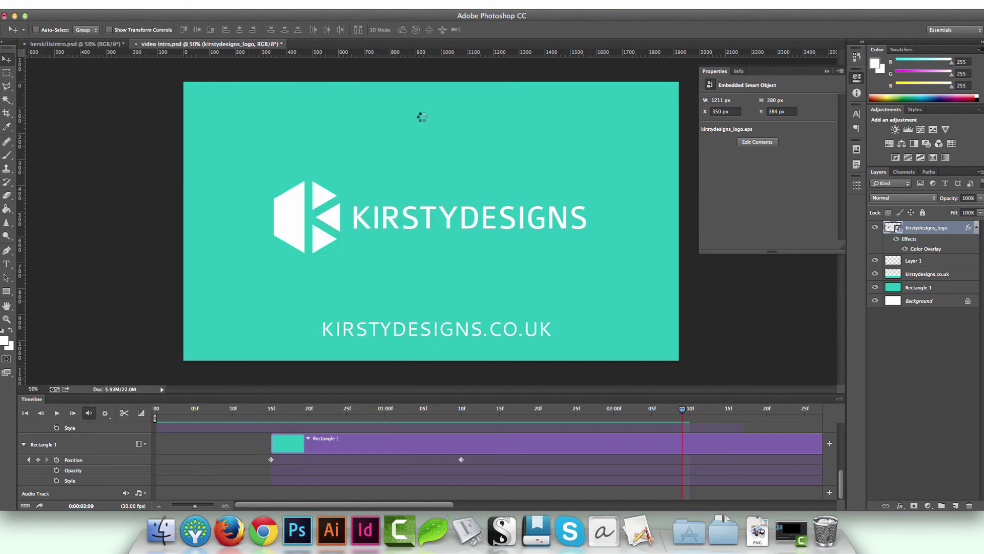